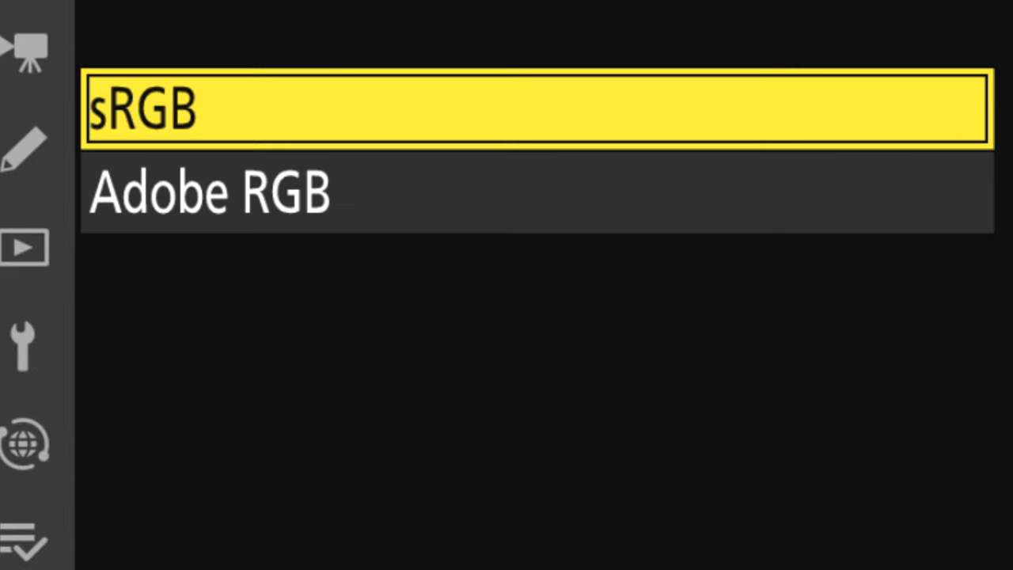
# Change the Nikon Z9's Color space setting from sRGB to Adobe RGB
pyautogui.click(210, 193)
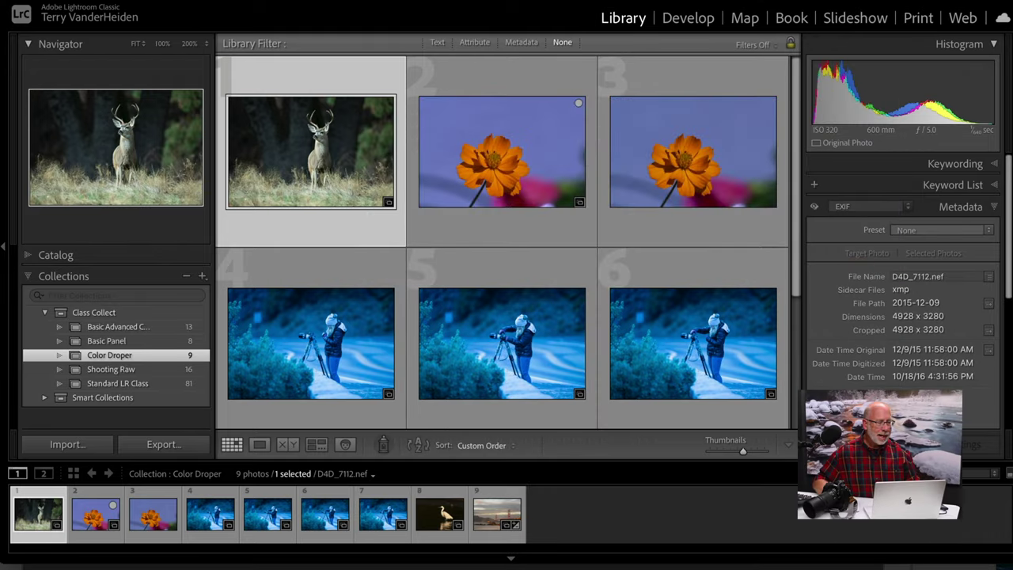
# Set the External Editing colour space for Photoshop 2023 to Adobe RGB (1998) in Preferences
pyautogui.click(119, 0)
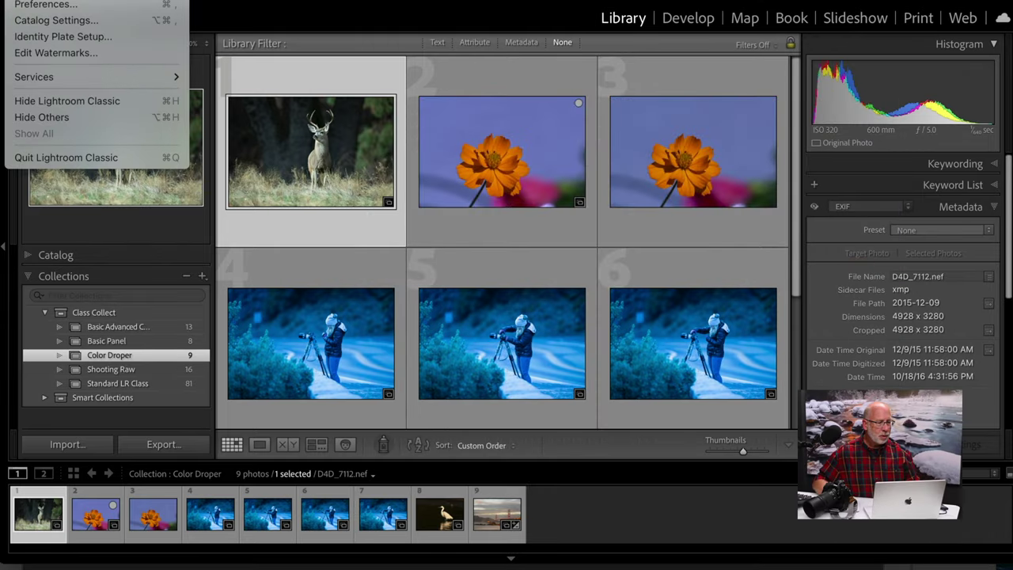
pyautogui.click(50, 5)
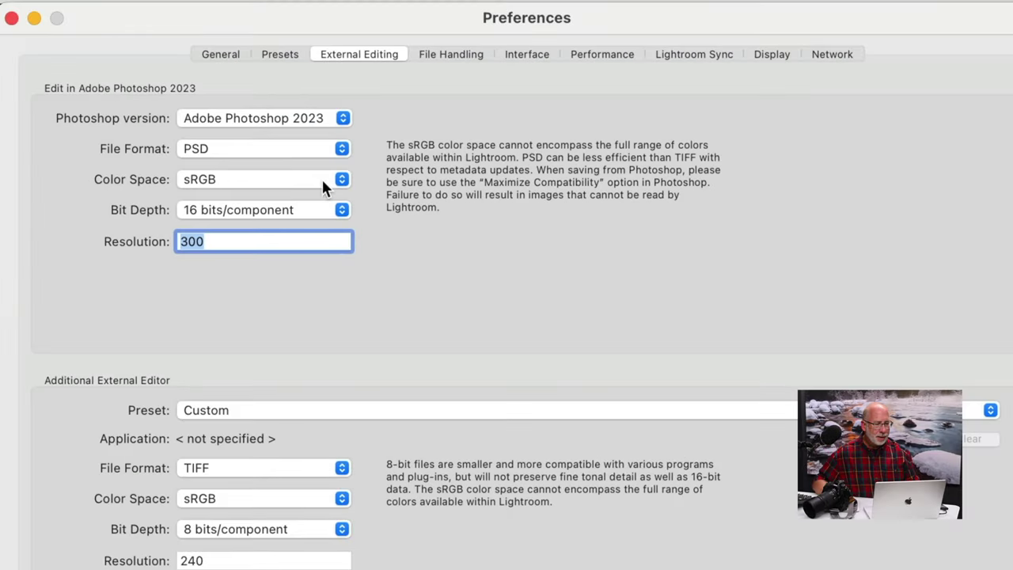
pyautogui.click(342, 179)
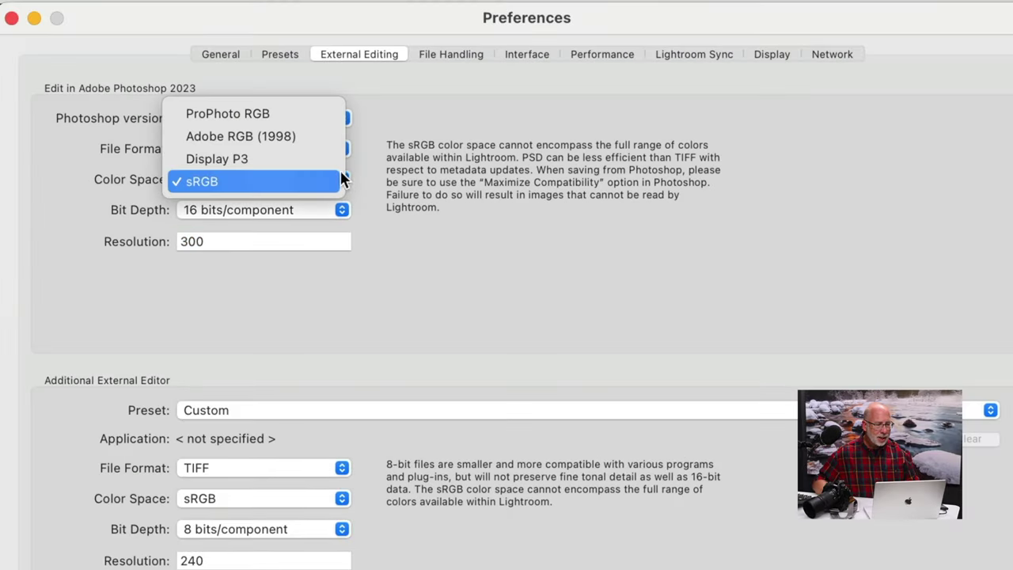
pyautogui.click(302, 136)
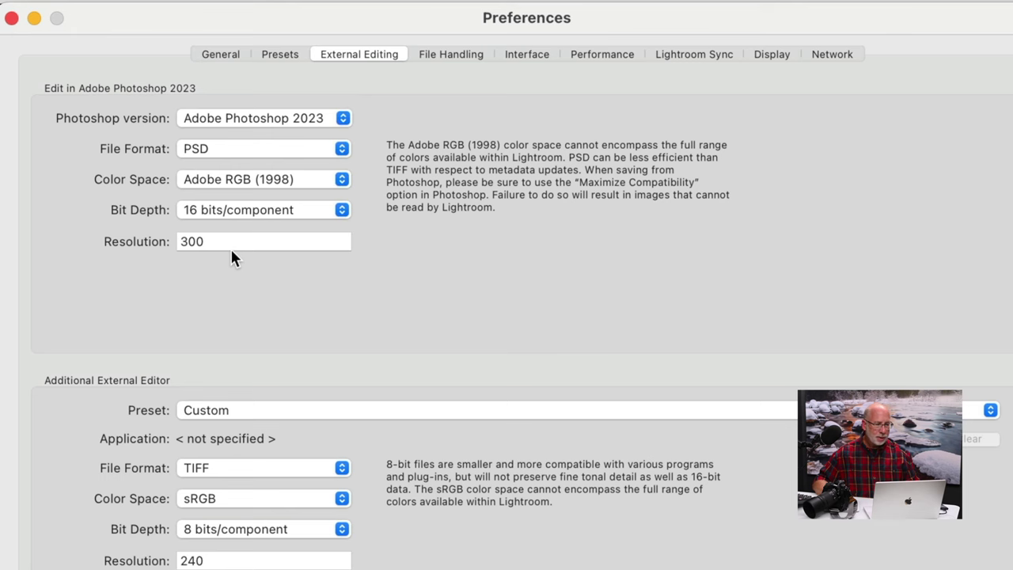
pyautogui.click(12, 18)
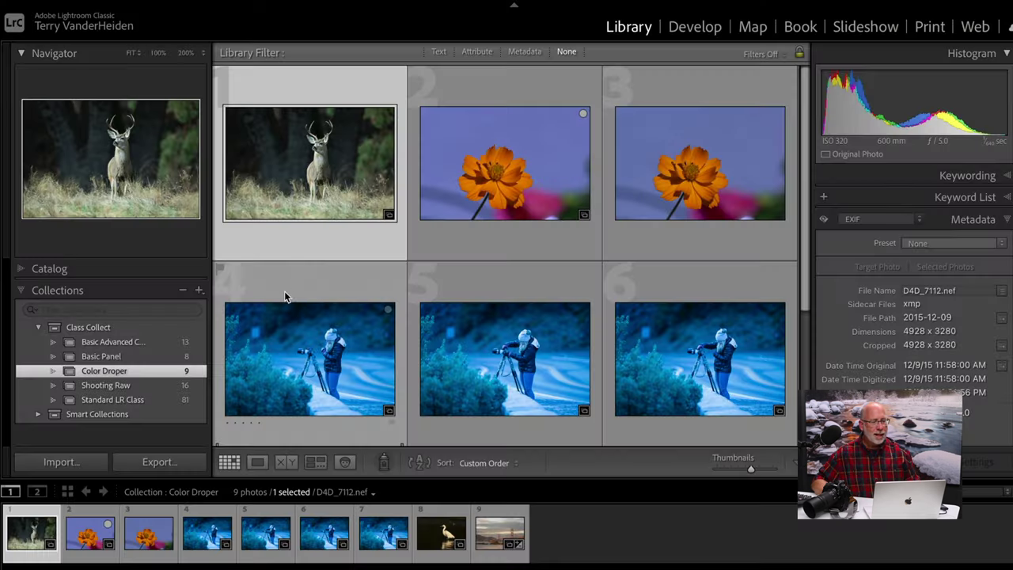
# Open the deer photo D4D_7112.nef in Adobe Photoshop 2023 and bring its document forward
pyautogui.rightClick(320, 184)
pyautogui.moveTo(348, 213)
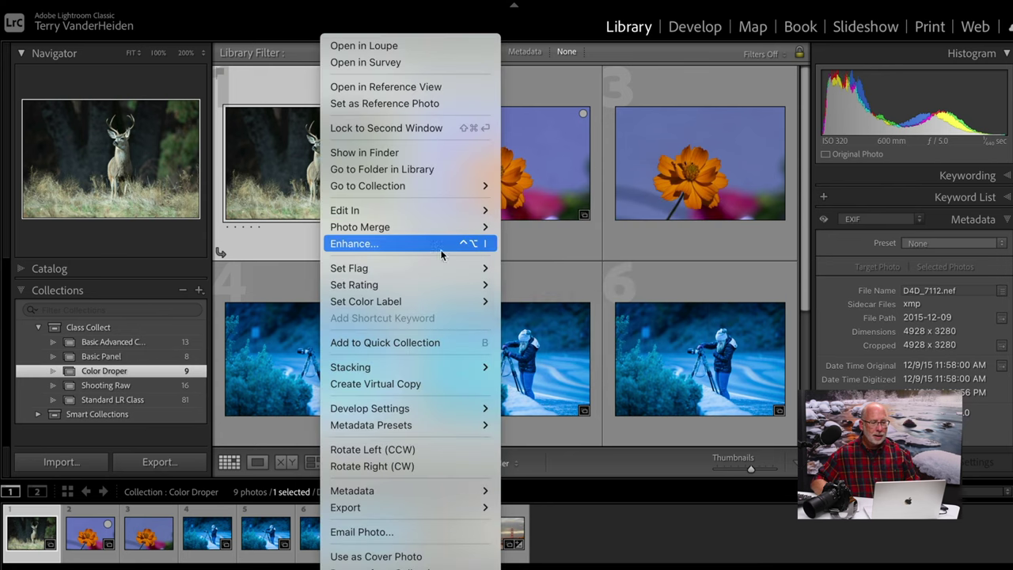
pyautogui.moveTo(500, 215)
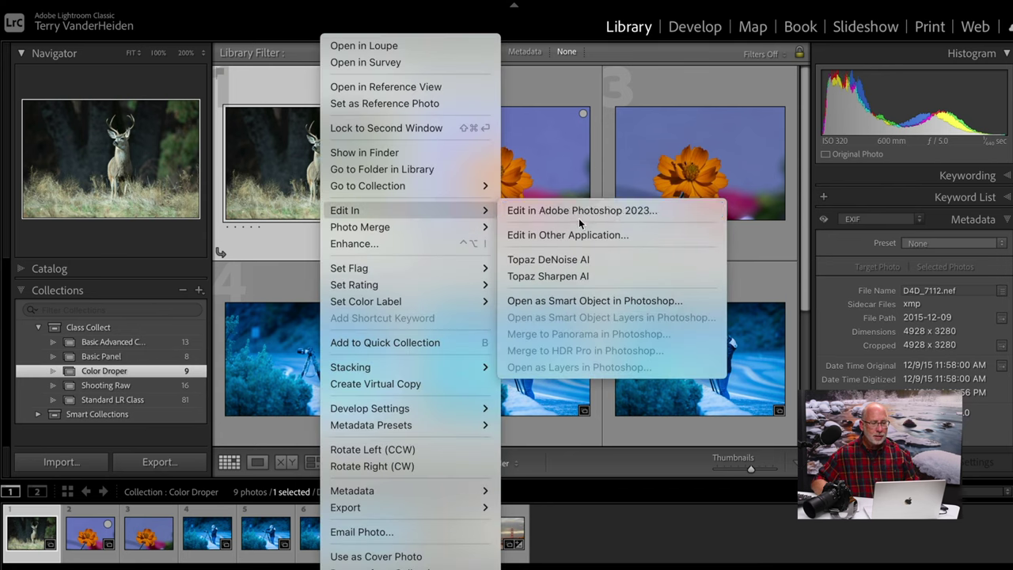
pyautogui.click(582, 212)
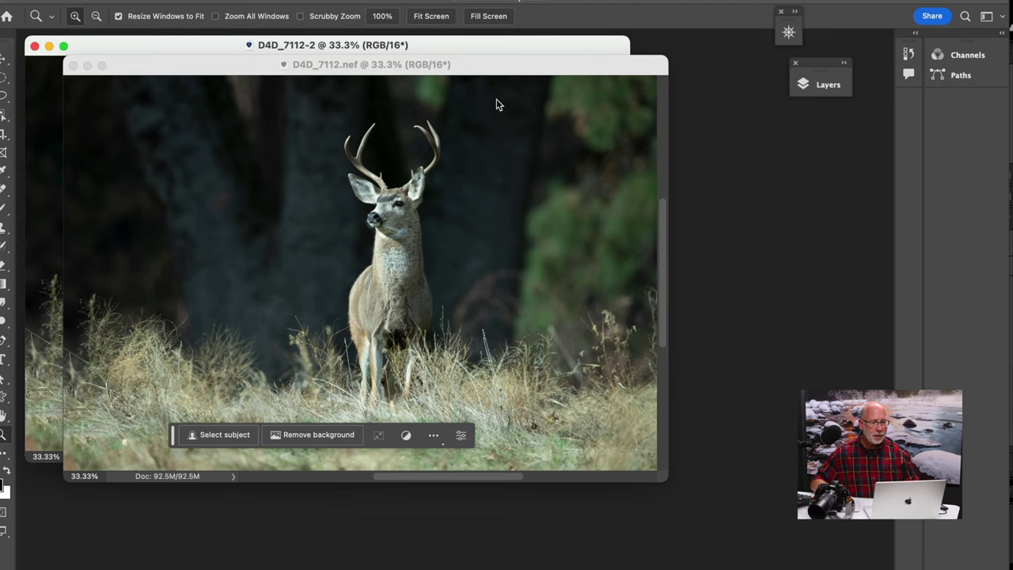
pyautogui.moveTo(490, 70); pyautogui.dragTo(553, 138)
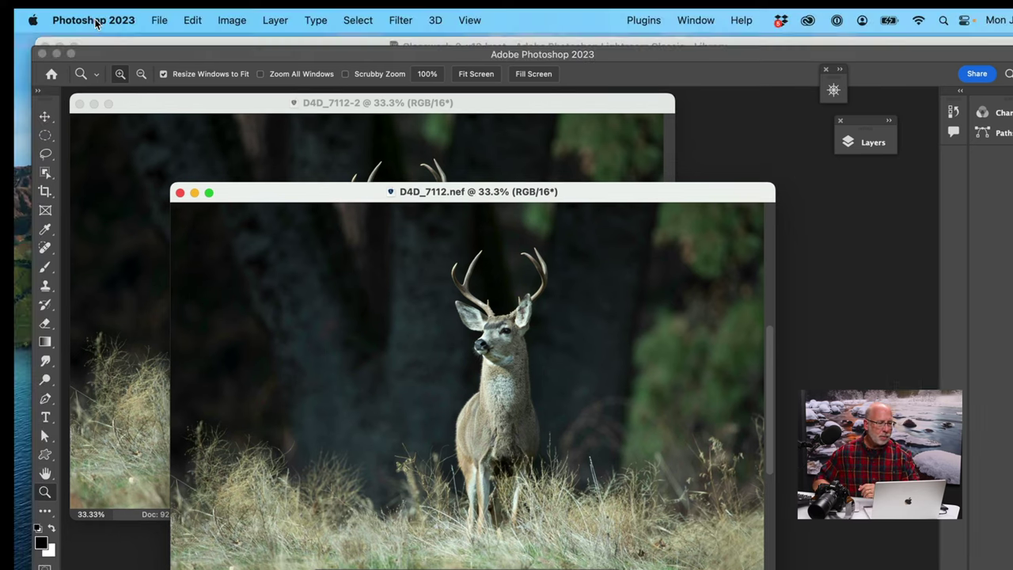
# Switch Photoshop's RGB working space in Color Settings from sRGB IEC61966-2.1 to Adobe RGB (1998)
pyautogui.click(51, 0)
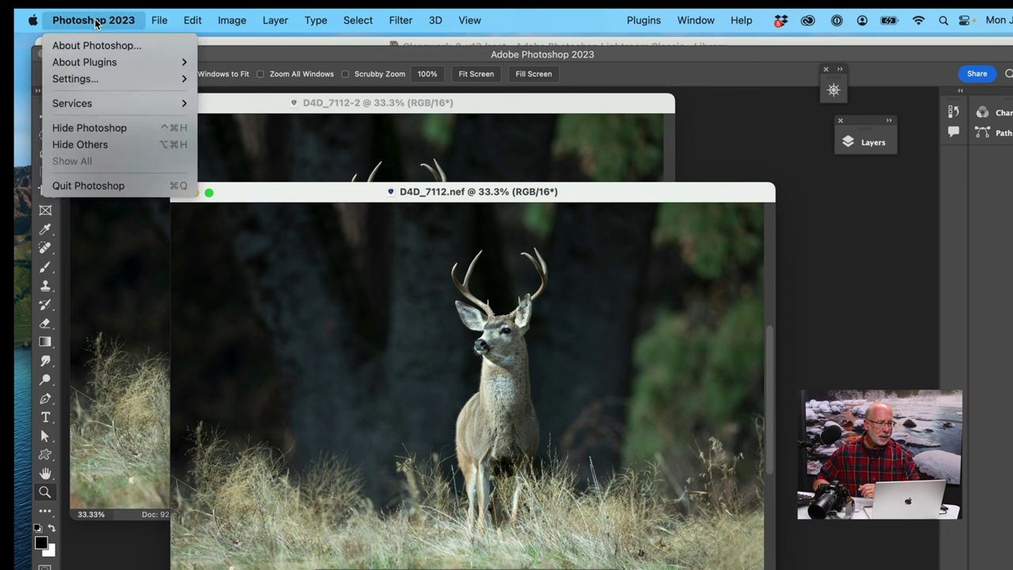
pyautogui.moveTo(93, 79)
pyautogui.moveTo(208, 24)
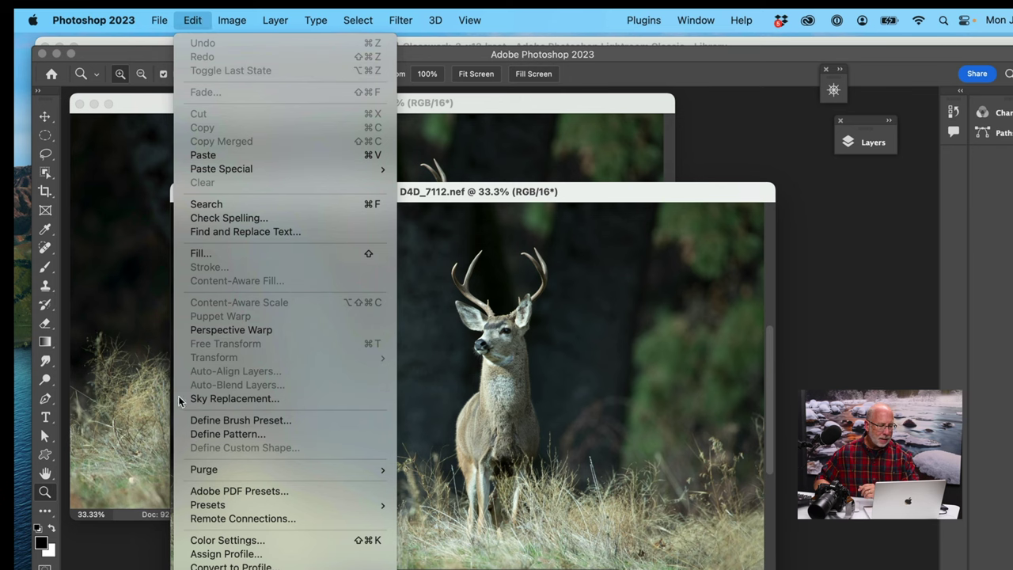
pyautogui.click(194, 541)
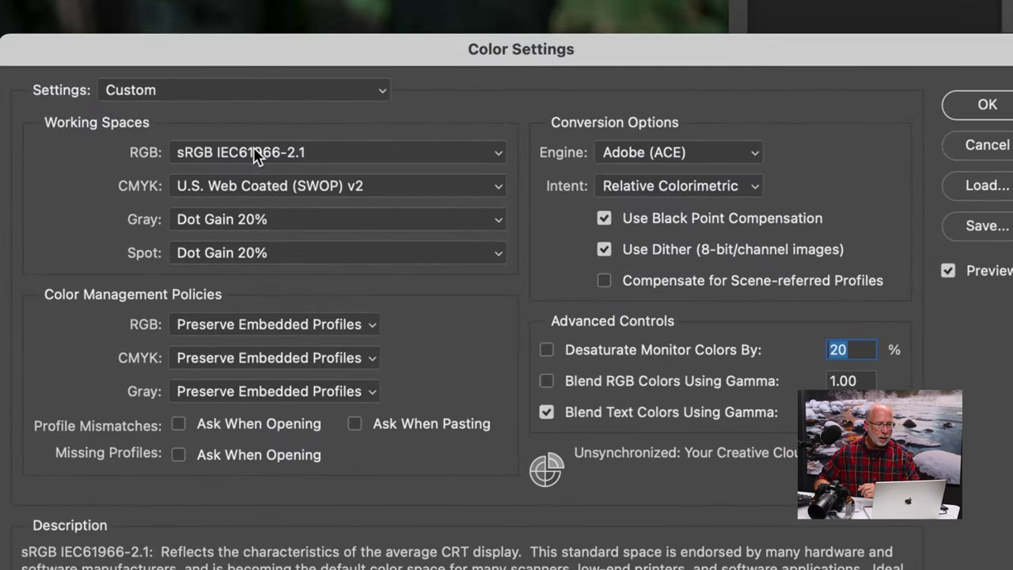
pyautogui.click(497, 162)
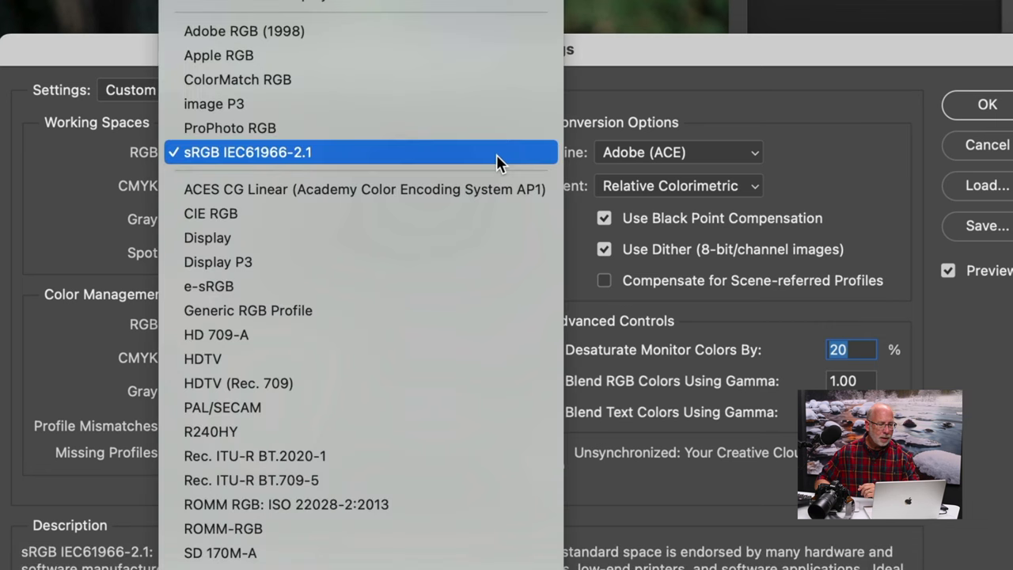
pyautogui.click(431, 33)
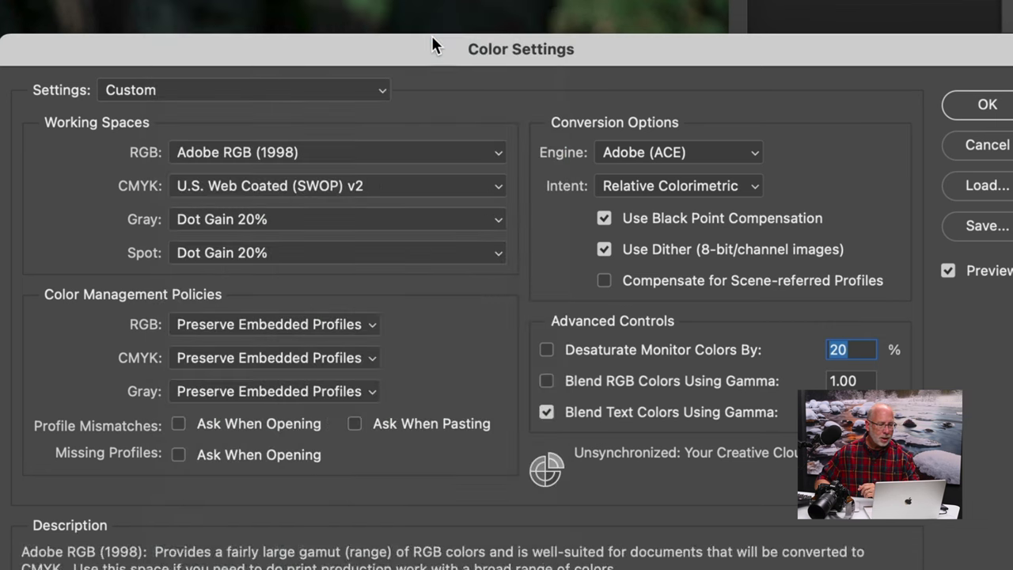
pyautogui.click(989, 108)
pyautogui.moveTo(616, 114); pyautogui.dragTo(628, 71)
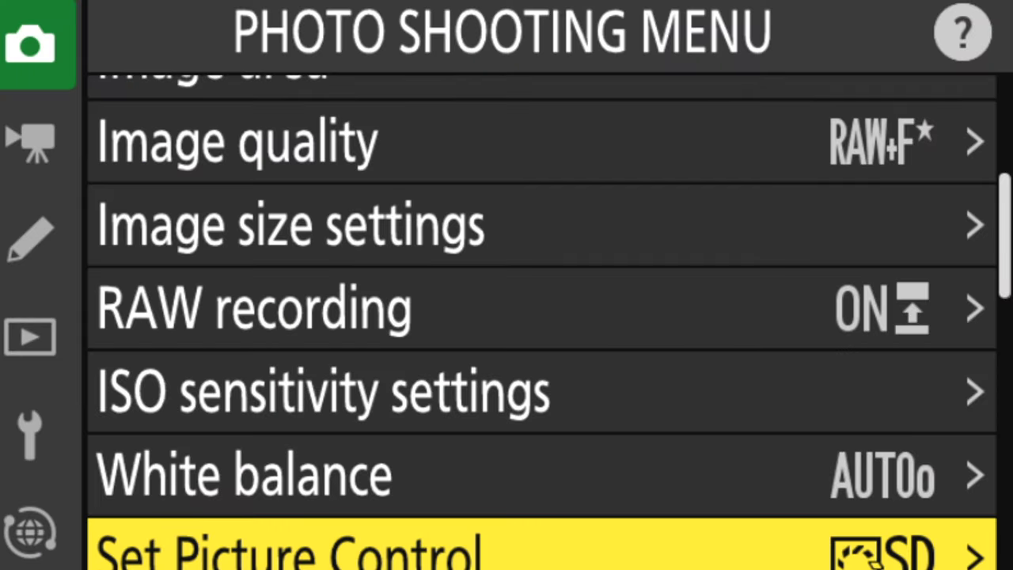
# Step the camera's white balance from Direct sunlight through Shade up to Cloudy, then select the first flower photo
pyautogui.click(245, 475)
pyautogui.press('Return')
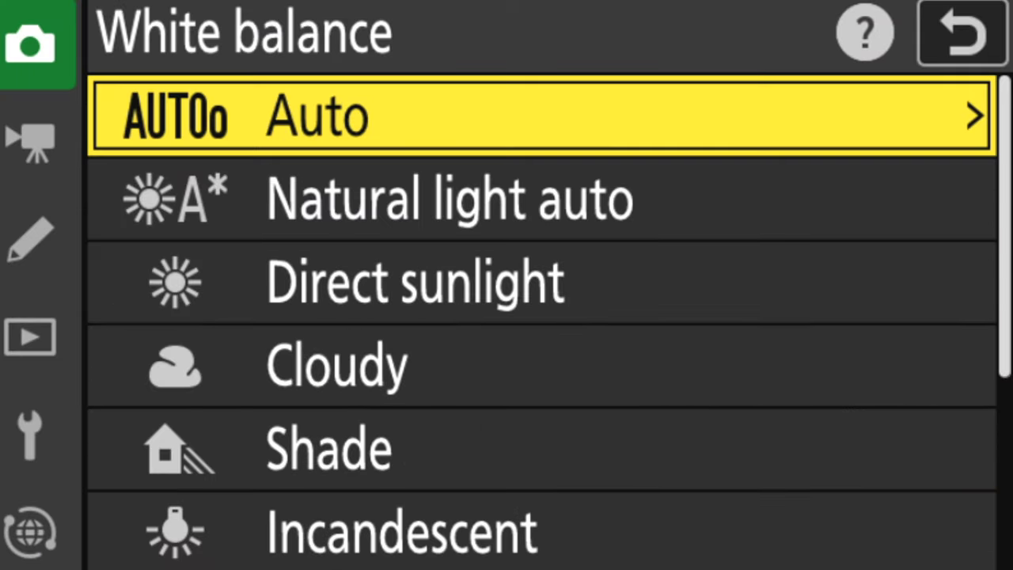
pyautogui.click(415, 282)
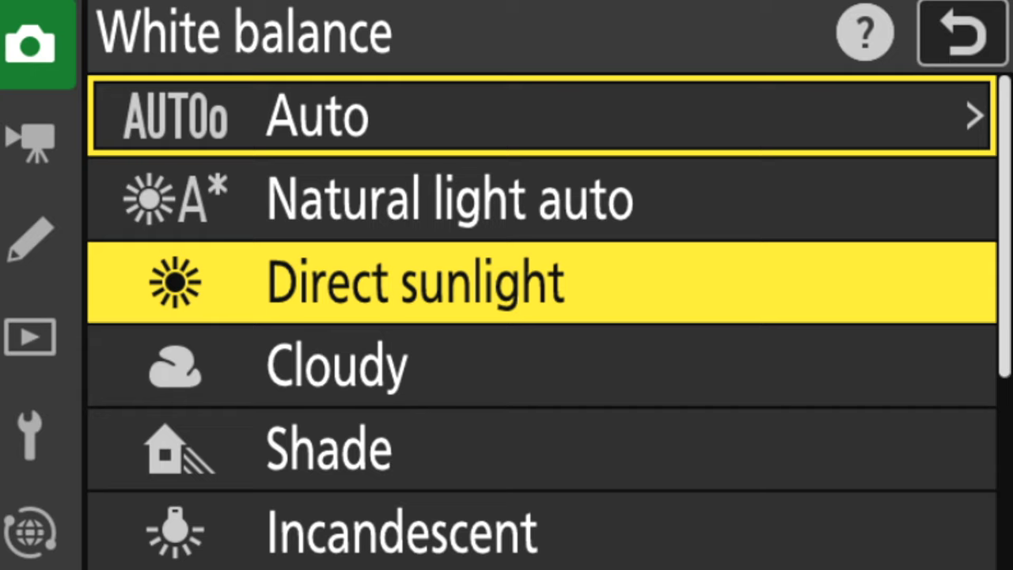
pyautogui.press('Down')
pyautogui.press('Down')
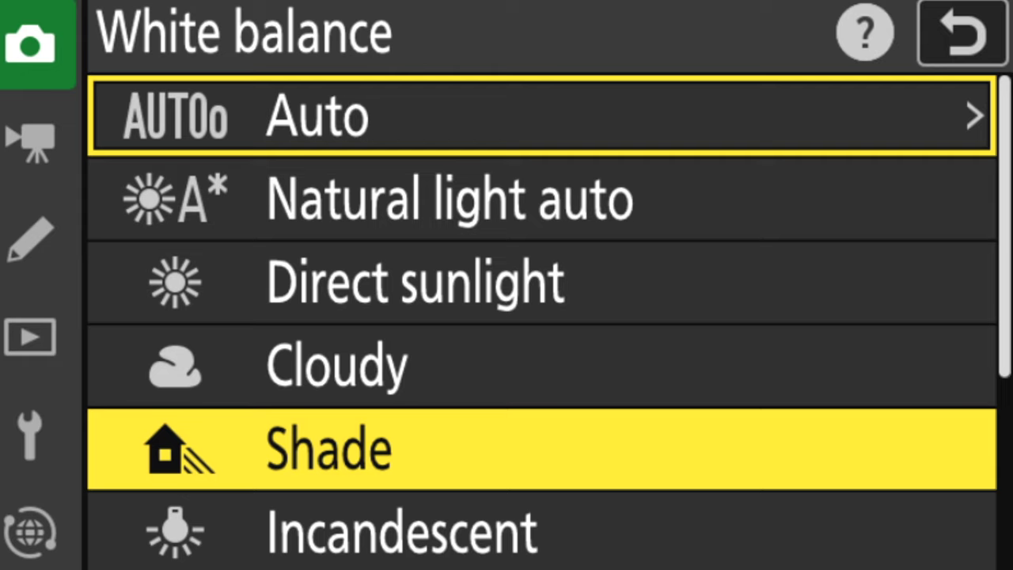
pyautogui.press('Up')
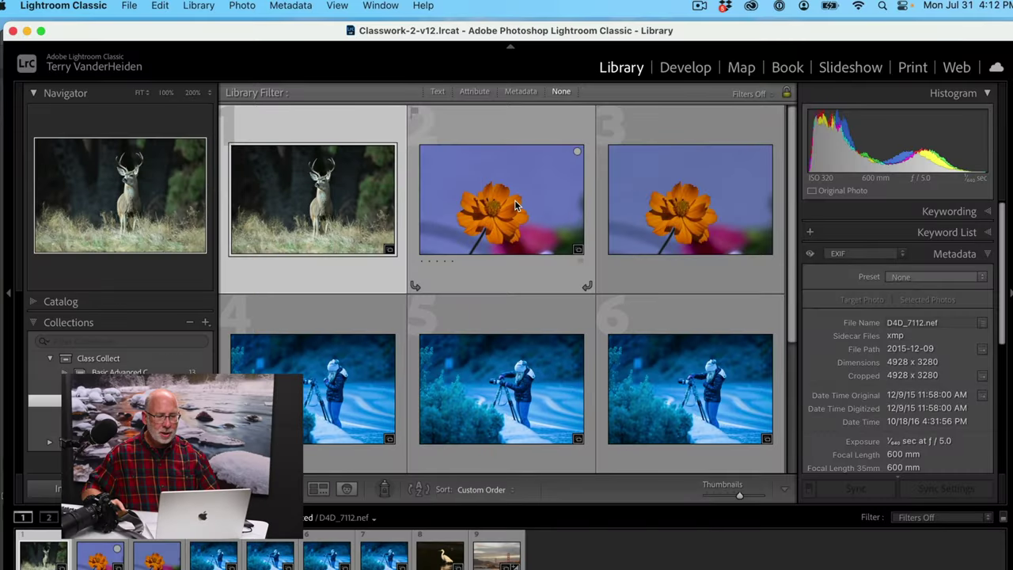
pyautogui.click(585, 212)
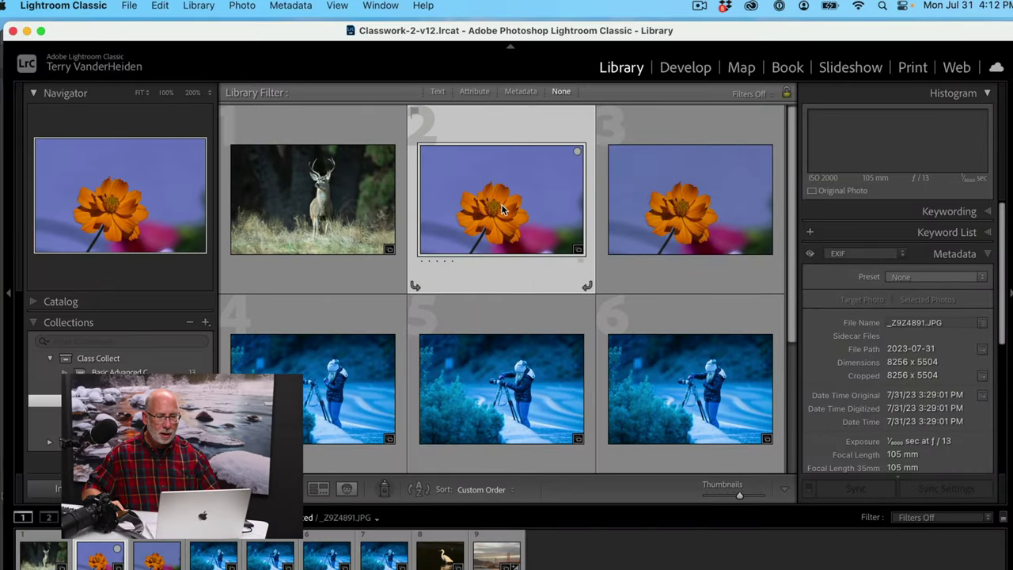
# Compare the two orange flower thumbnails, keep _Z9Z4891.JPG selected and open it for editing
pyautogui.click(658, 215)
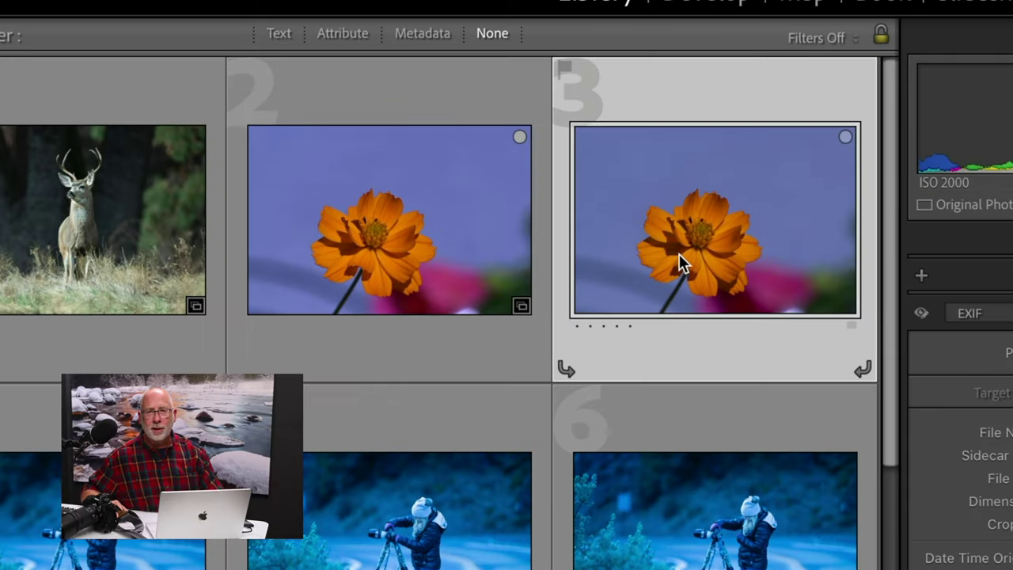
pyautogui.click(430, 253)
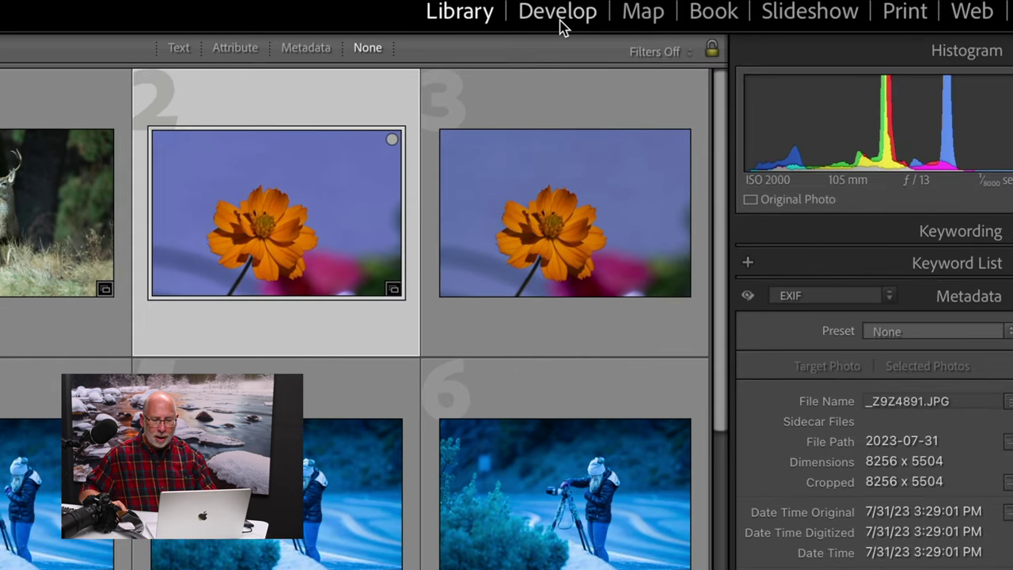
pyautogui.click(560, 26)
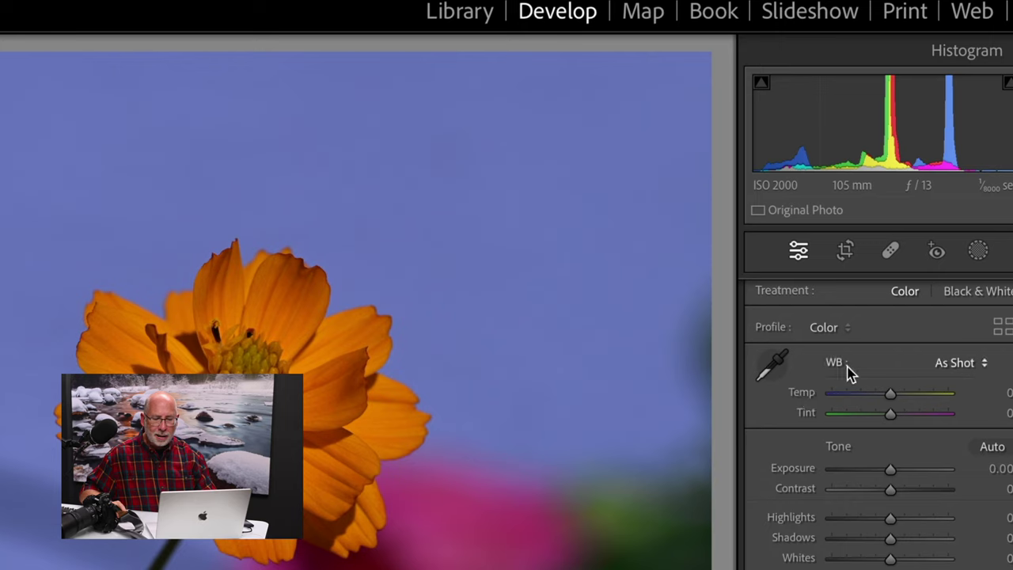
# Review the flower's WB presets (As Shot, Auto, Custom), then move to its raw version
pyautogui.click(986, 364)
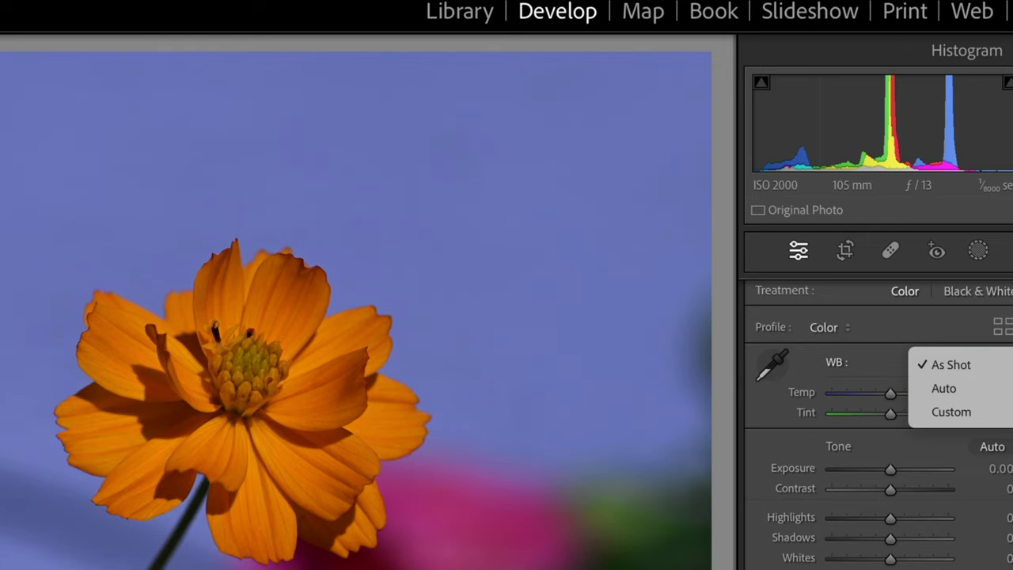
pyautogui.press('Escape')
pyautogui.press('Right')
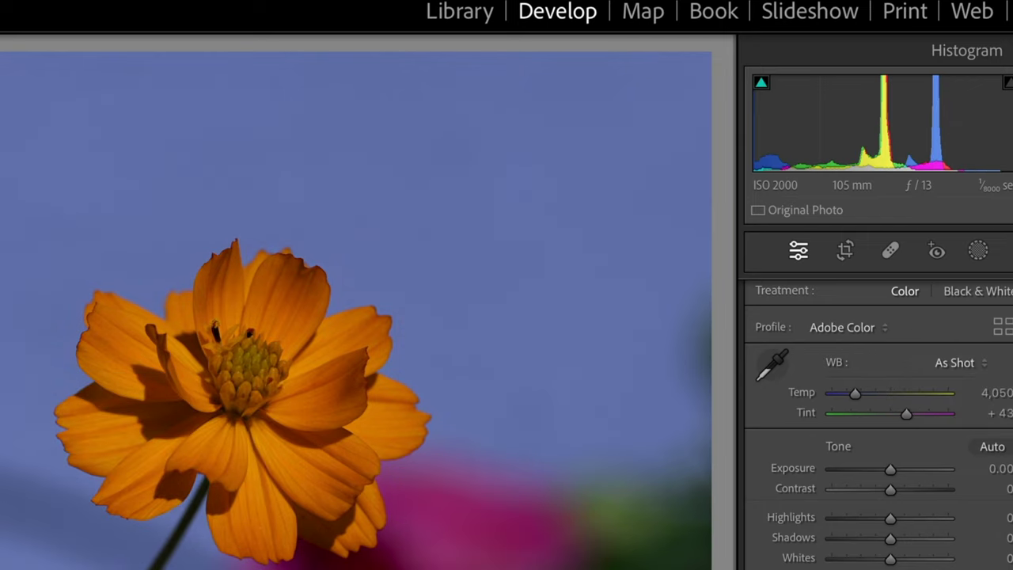
# Preview the flower photo with the Daylight white balance preset, then revert it to As Shot
pyautogui.click(986, 366)
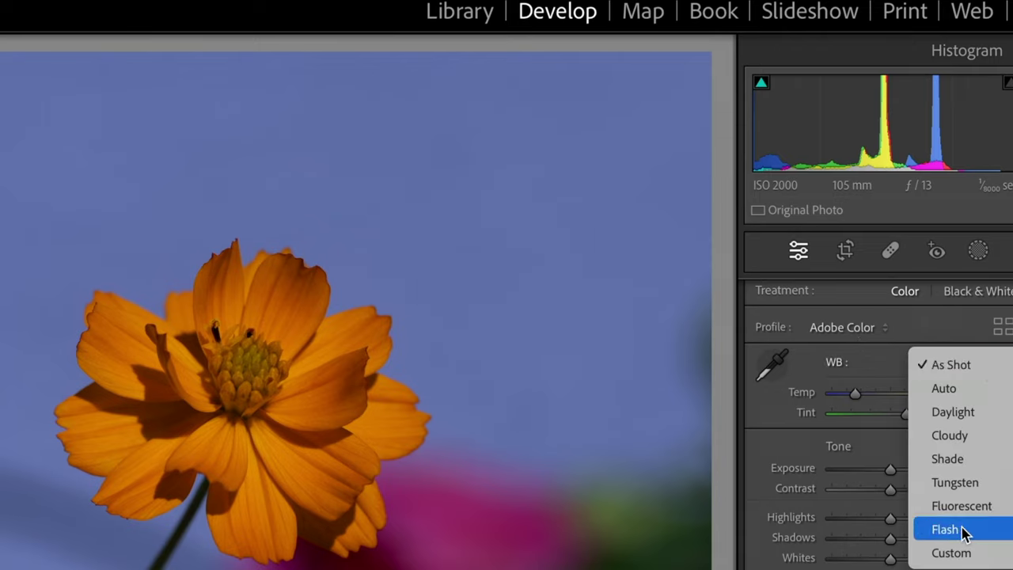
pyautogui.click(986, 423)
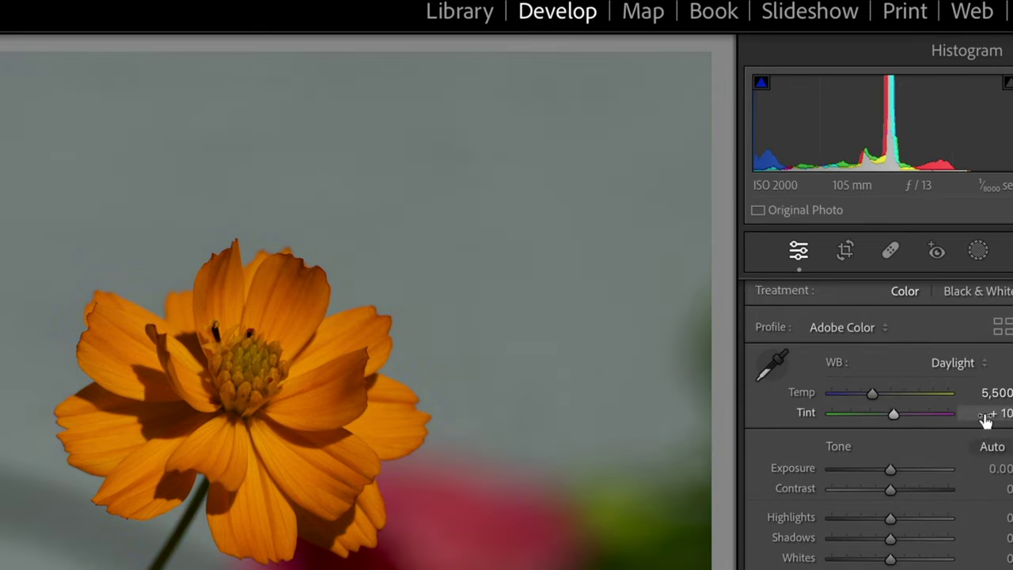
pyautogui.click(985, 364)
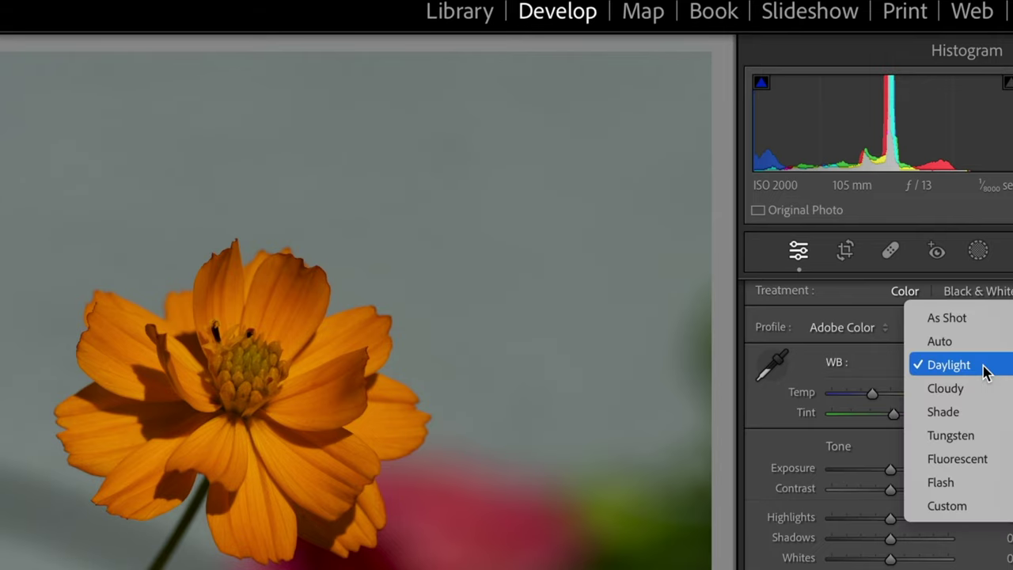
pyautogui.click(985, 318)
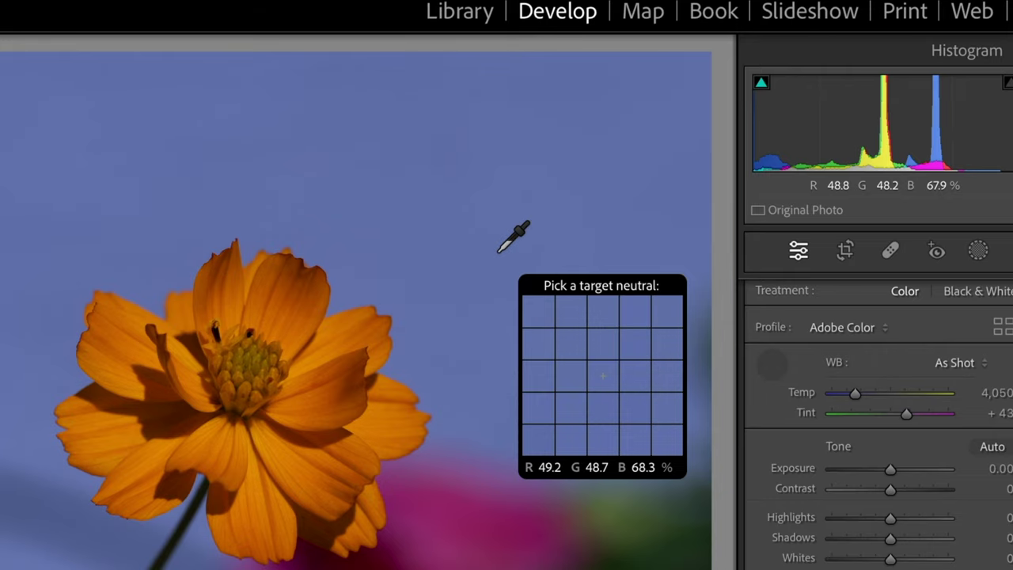
# Sample the blue sky with the WB eyedropper for a Custom Temp 5,850, Tint +22
pyautogui.click(499, 251)
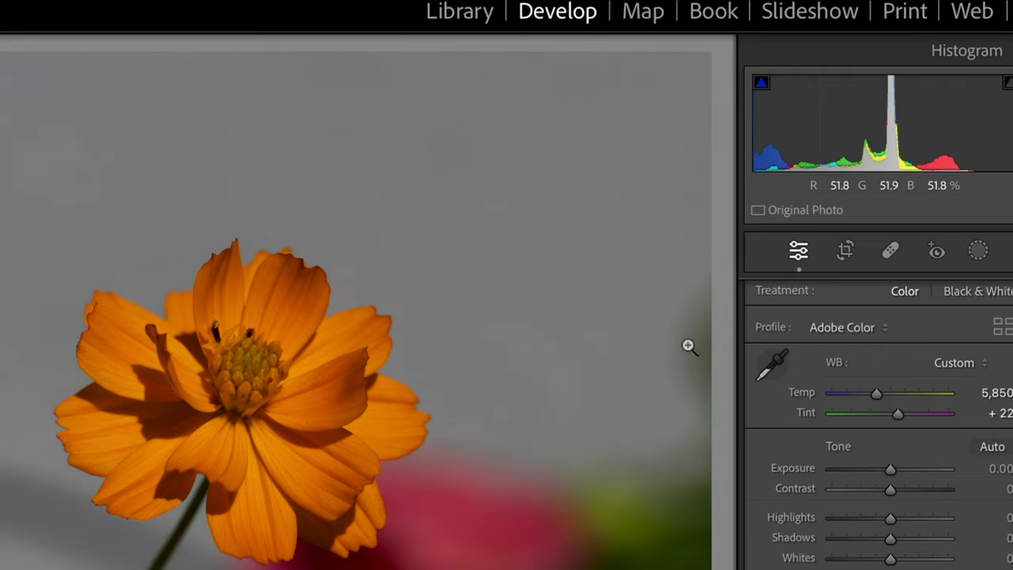
pyautogui.click(771, 365)
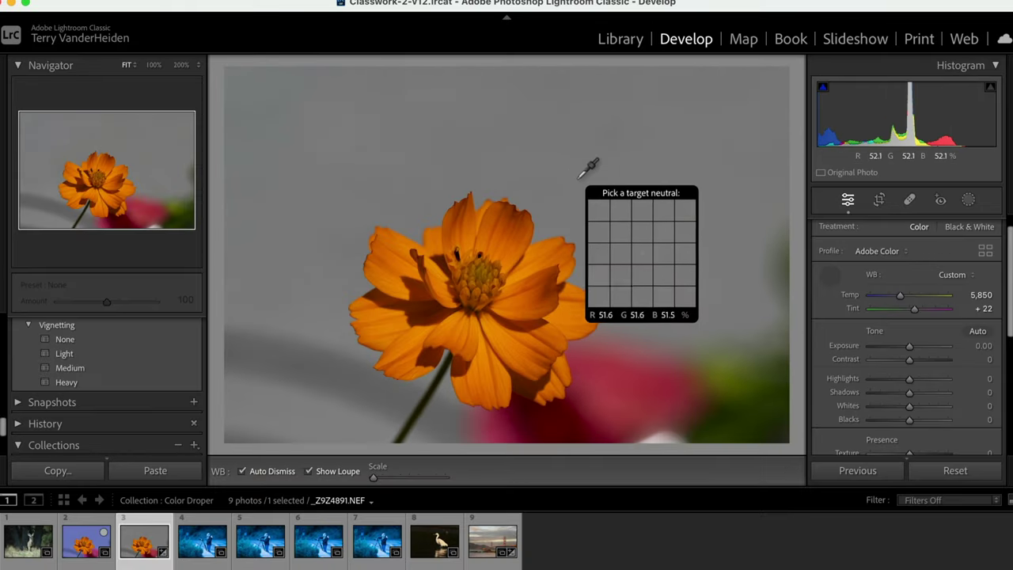
# Neutralise the JPG flower against its blue-grey background, then compare it with the raw version
pyautogui.click(93, 544)
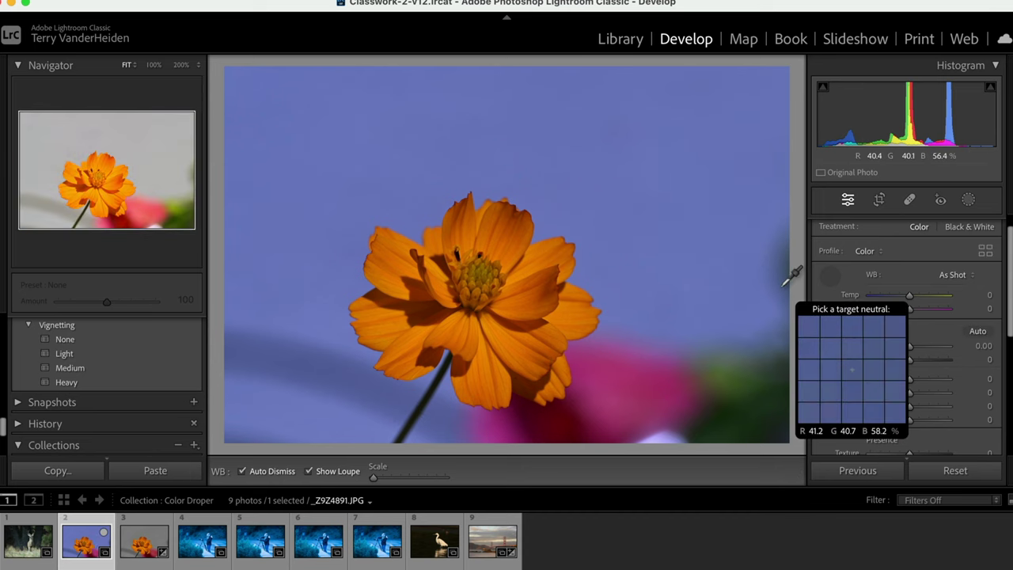
pyautogui.click(699, 181)
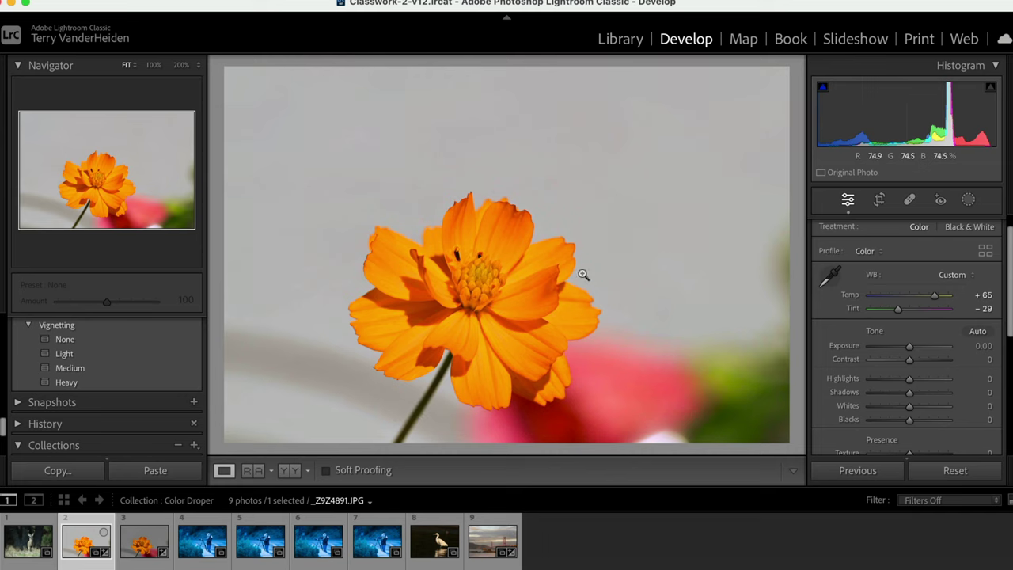
pyautogui.keyDown('super'); pyautogui.click(156, 546); pyautogui.keyUp('super')
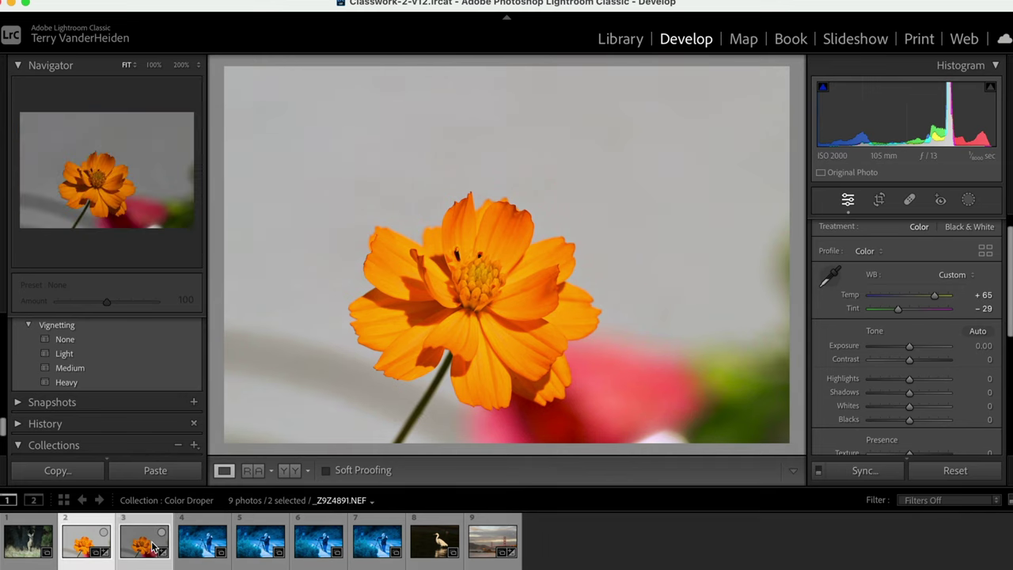
pyautogui.press('c')
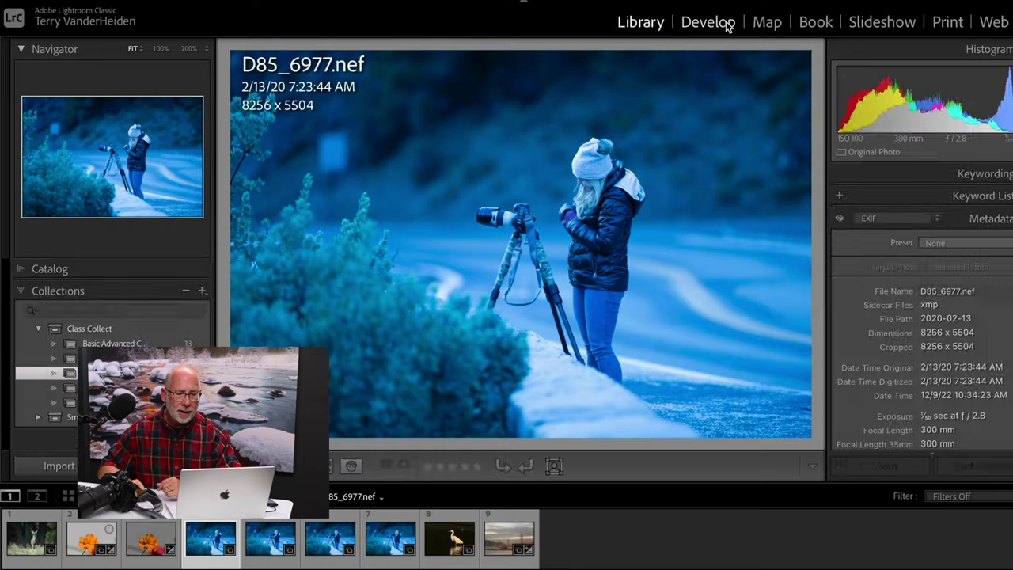
# Neutralise the photographer photo by sampling her jacket, giving a Custom Temp of 22,000
pyautogui.click(726, 23)
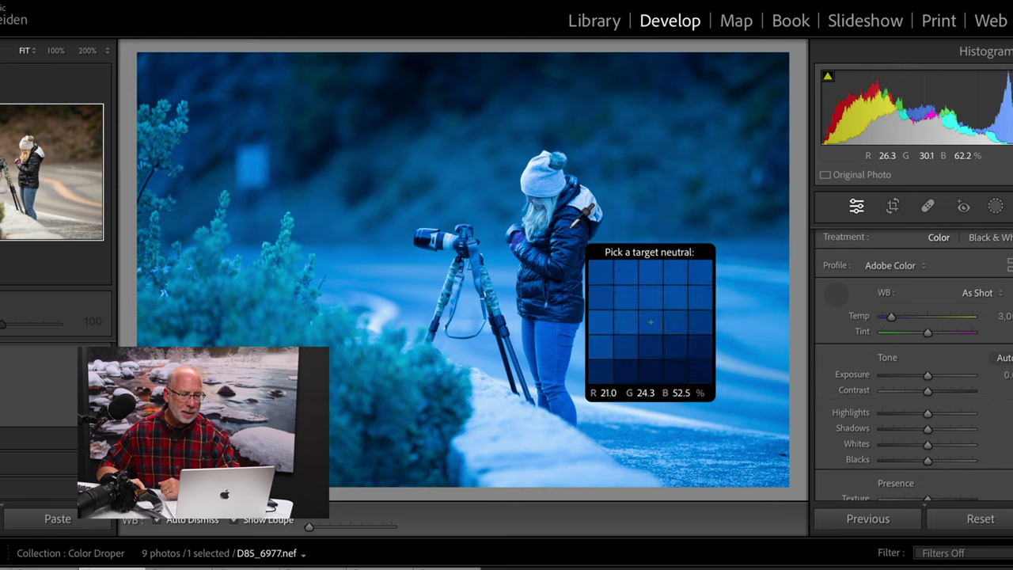
pyautogui.click(570, 226)
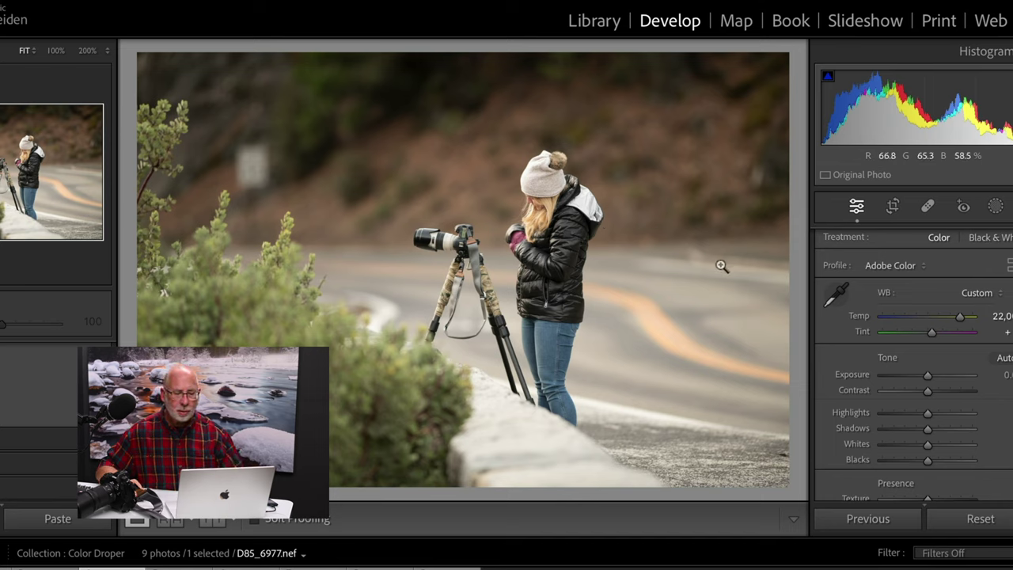
pyautogui.click(841, 299)
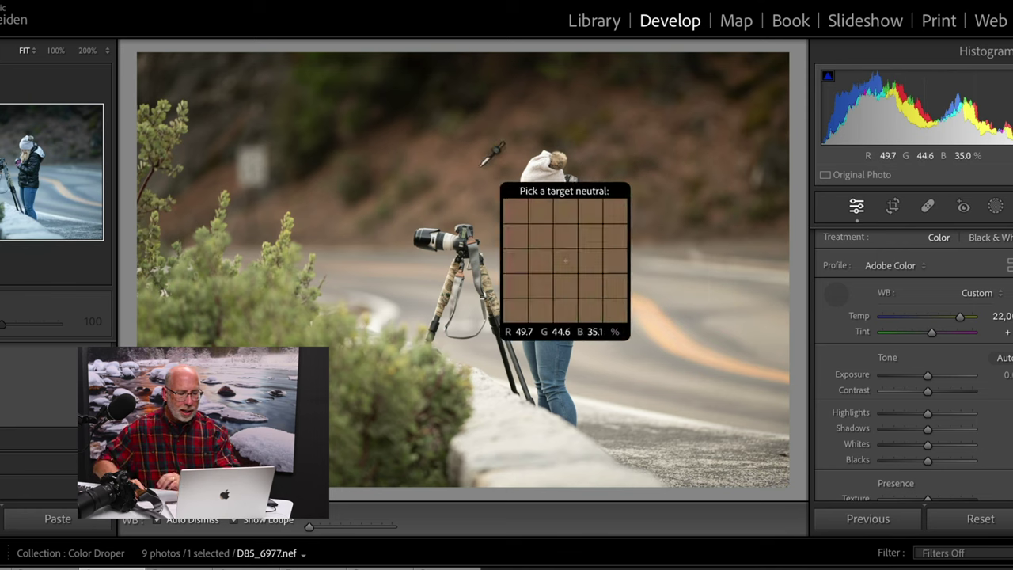
# Select photographer photos 4 through 7 together in the grid
pyautogui.press('g')
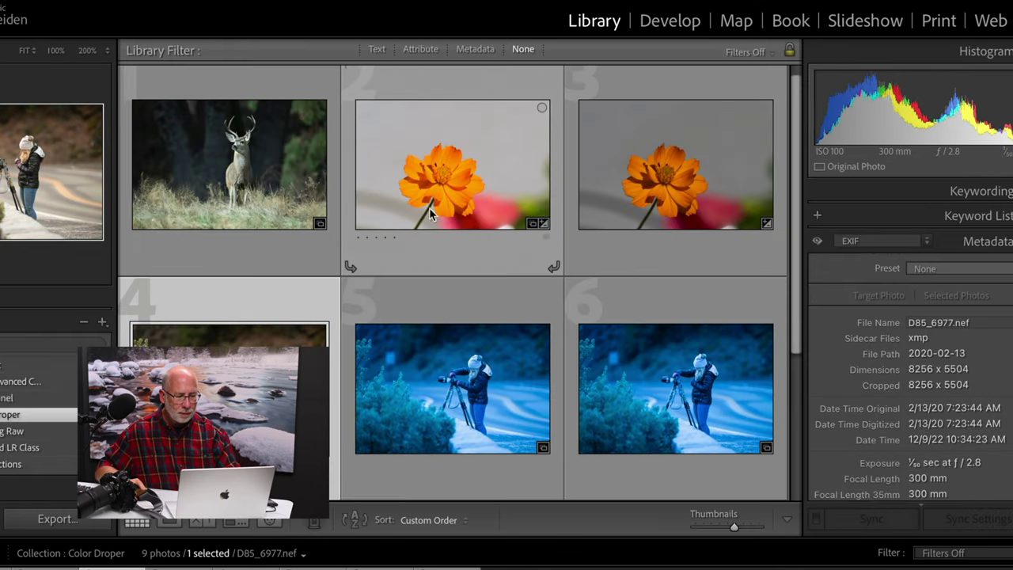
pyautogui.scroll(-3, 494, 368)
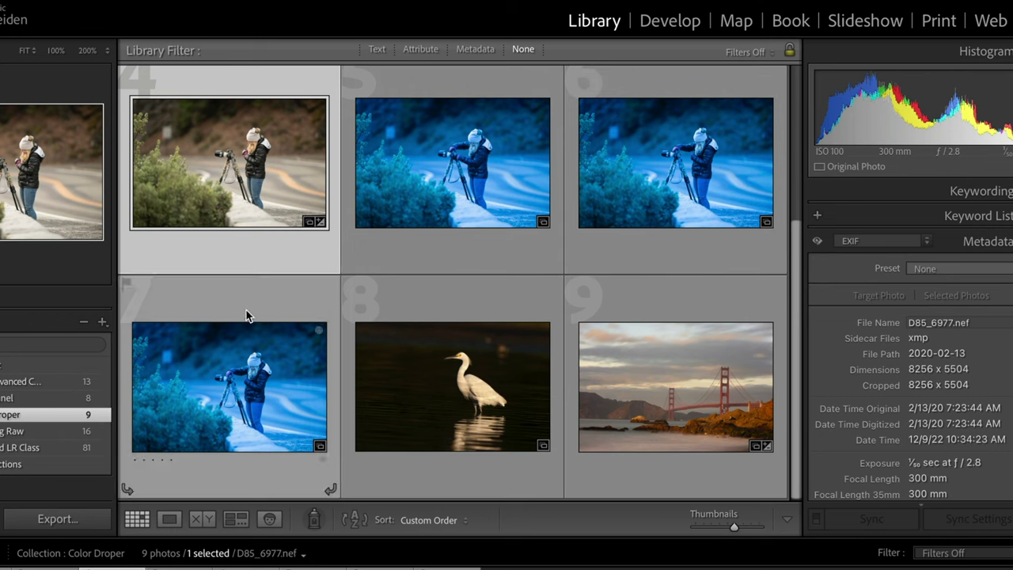
pyautogui.keyDown('shift'); pyautogui.click(241, 396); pyautogui.keyUp('shift')
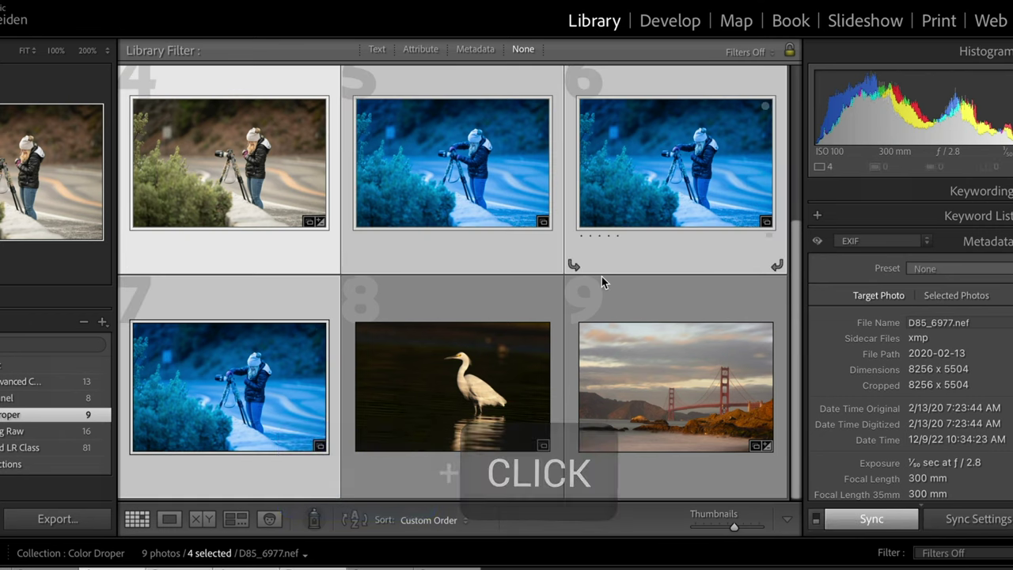
# Synchronize only the White Balance setting across the selected photos
pyautogui.click(938, 528)
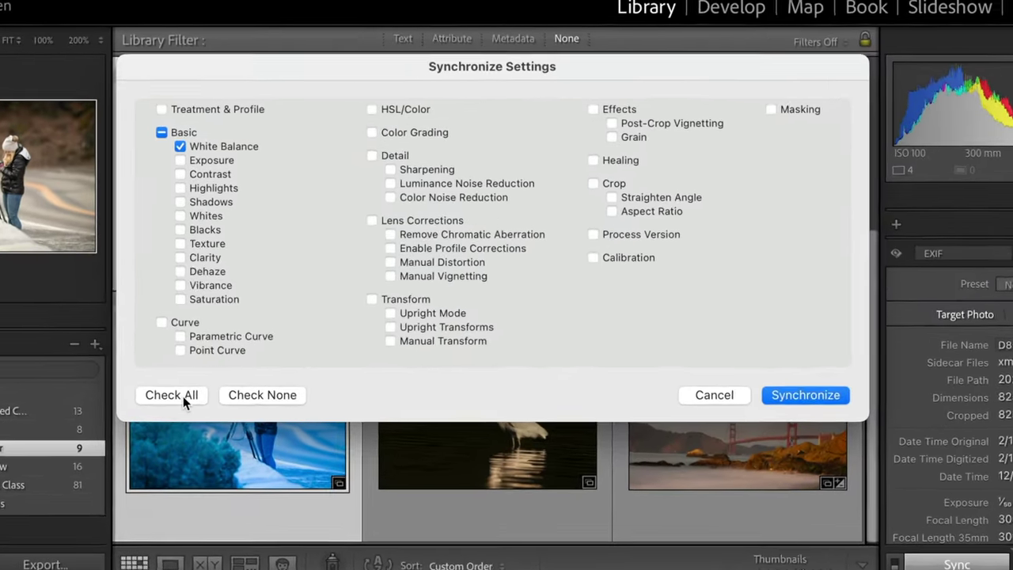
pyautogui.click(181, 372)
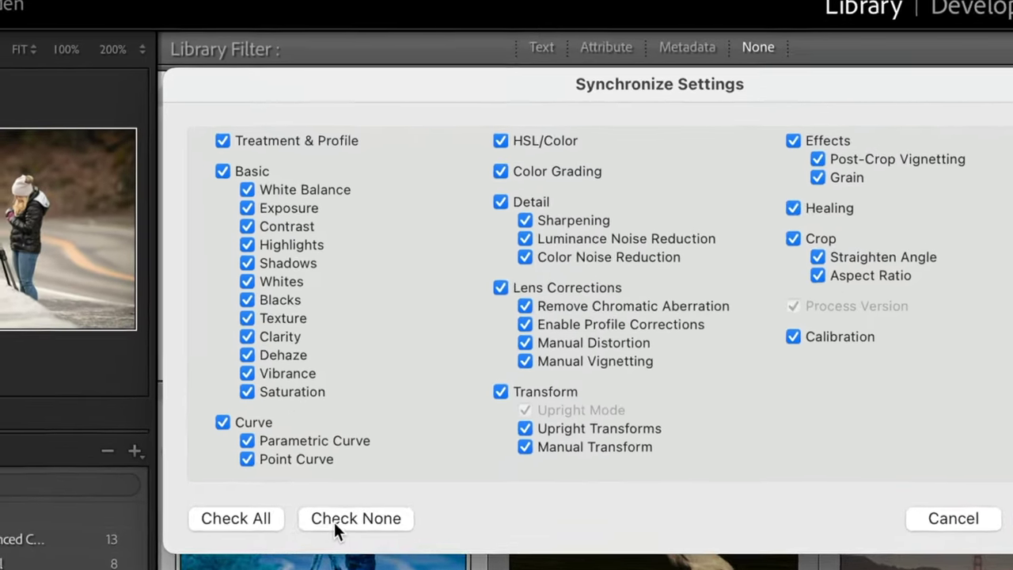
pyautogui.click(241, 374)
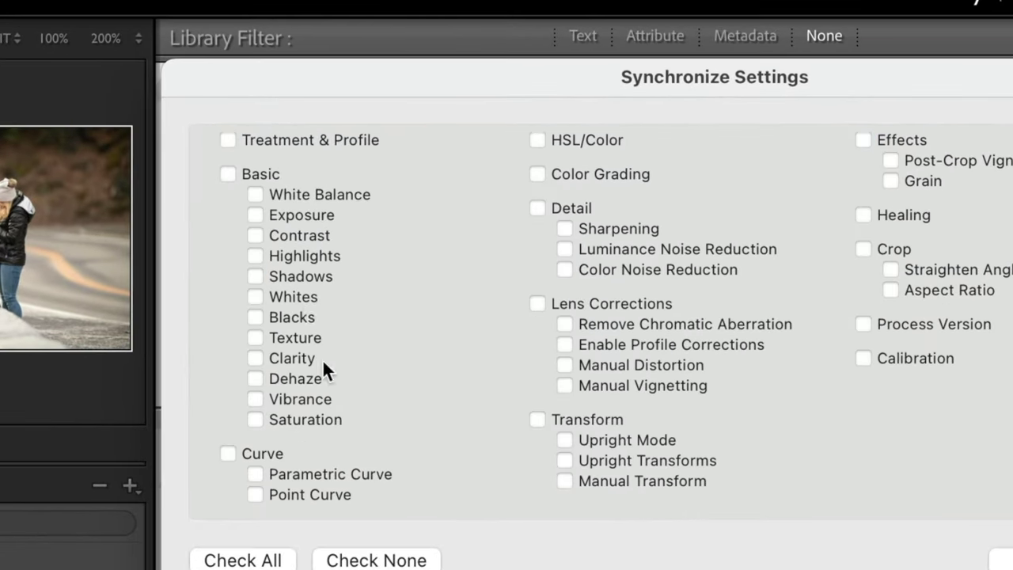
pyautogui.click(250, 190)
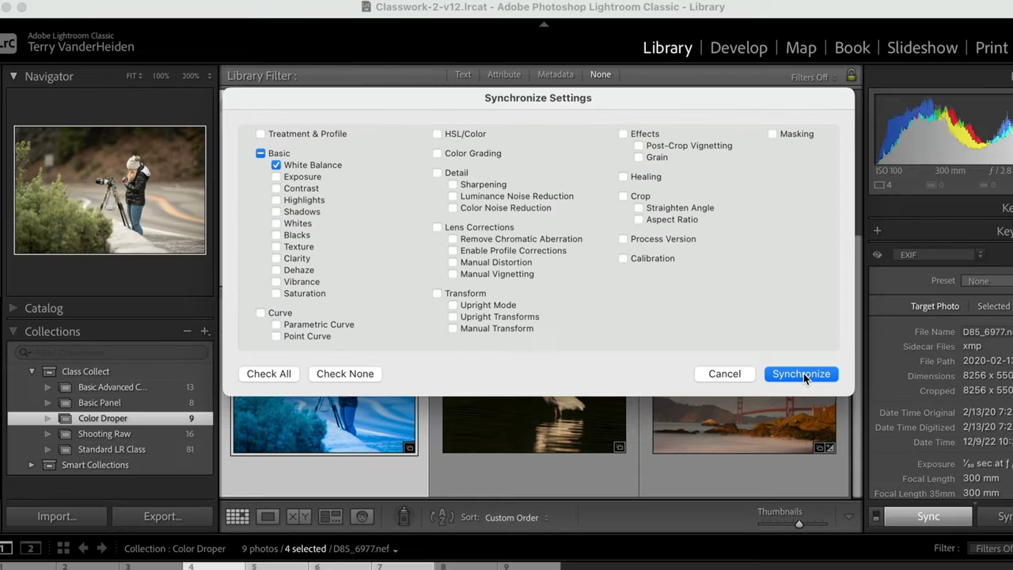
pyautogui.click(803, 373)
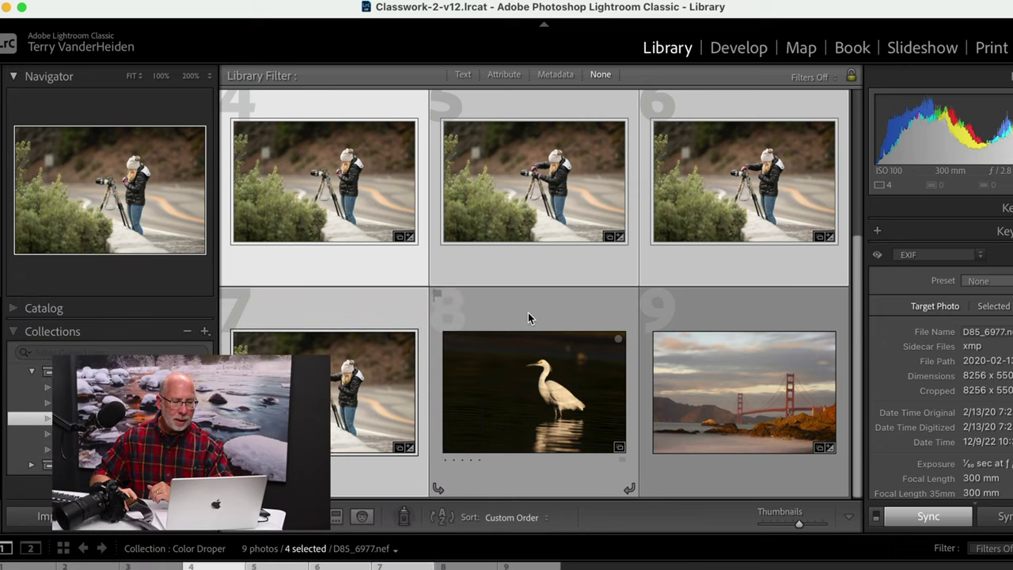
# Open the egret photo in Develop and neutralise it using its white feathers
pyautogui.click(530, 316)
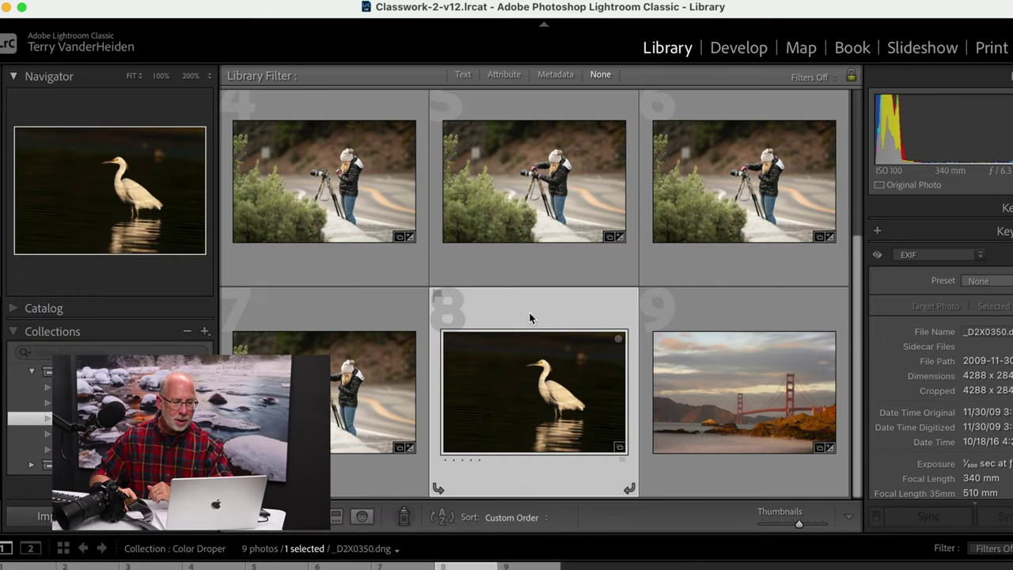
pyautogui.doubleClick(527, 377)
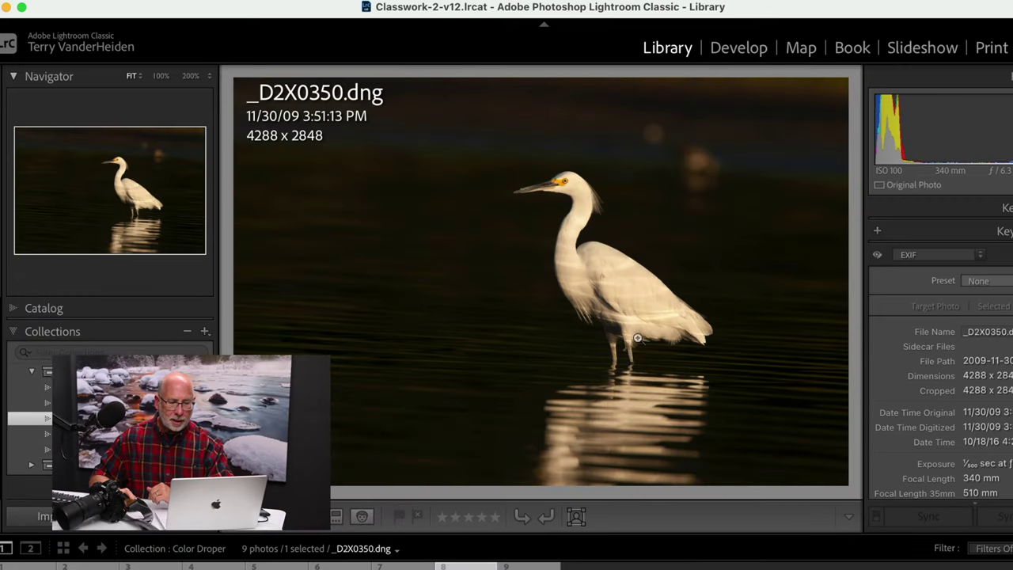
pyautogui.click(738, 48)
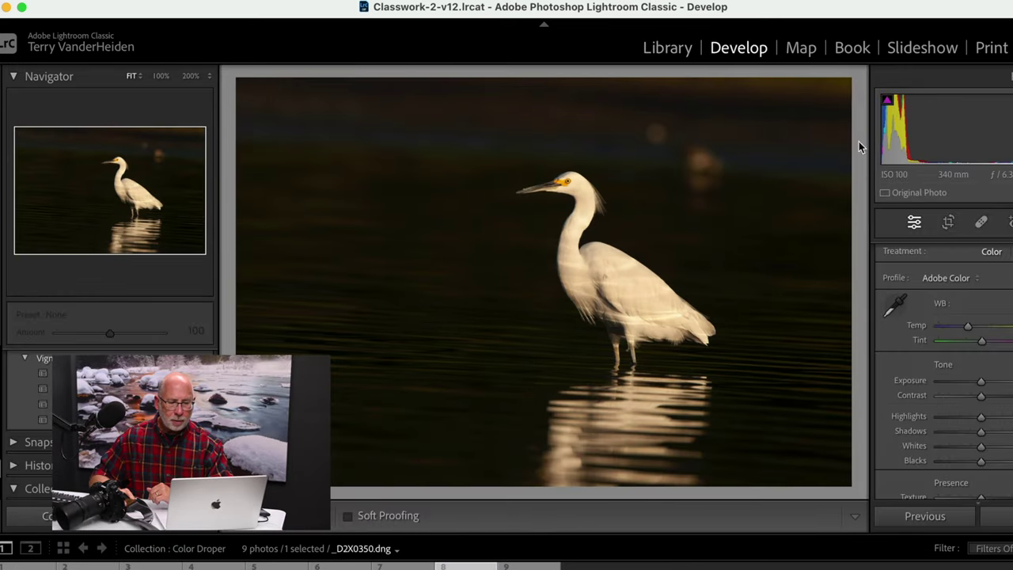
pyautogui.click(893, 311)
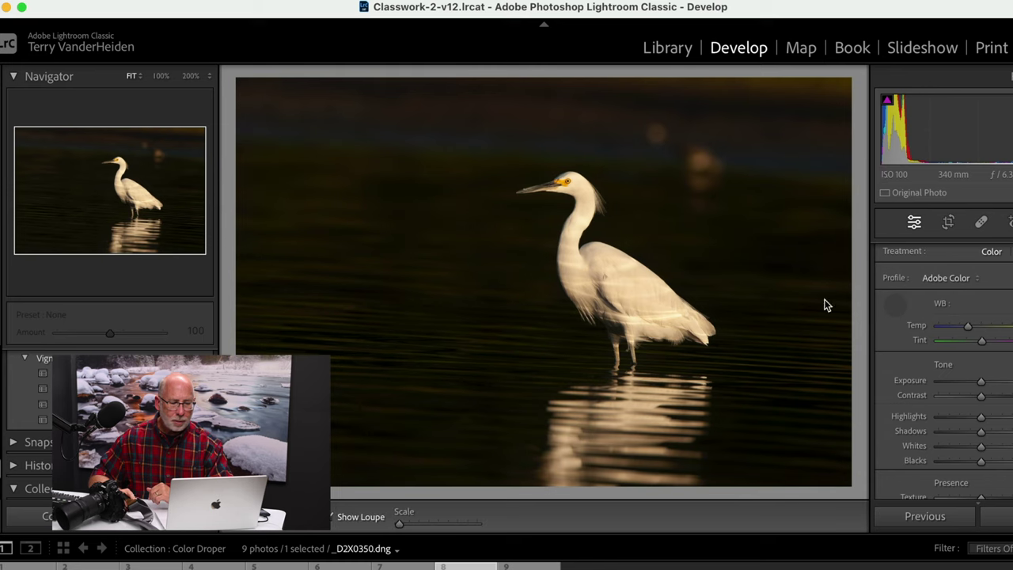
pyautogui.click(615, 269)
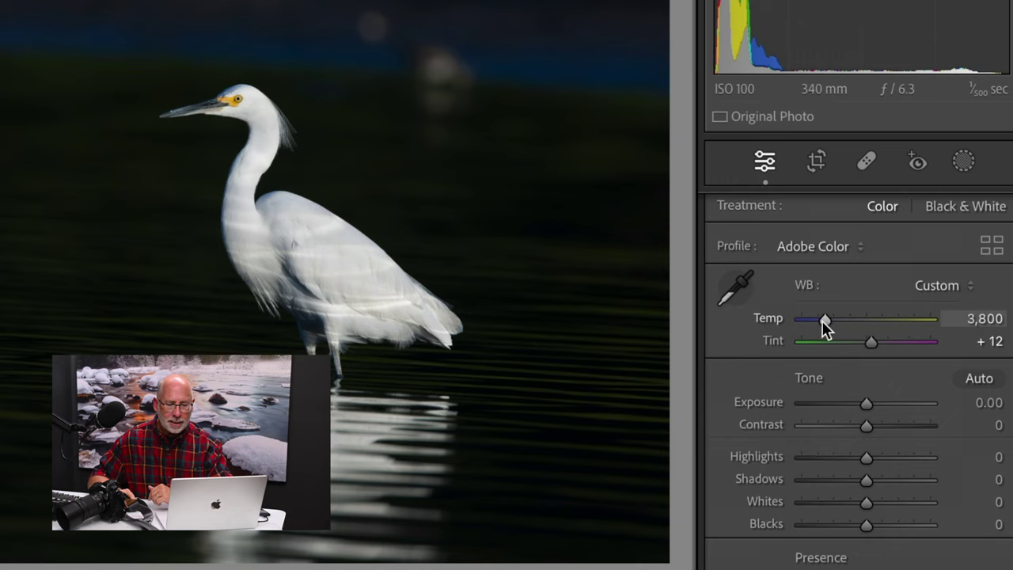
# Sweep Temp and Tint to their extremes, settling the egret at Temp 6,712 and Tint +7
pyautogui.moveTo(822, 320); pyautogui.dragTo(842, 324)
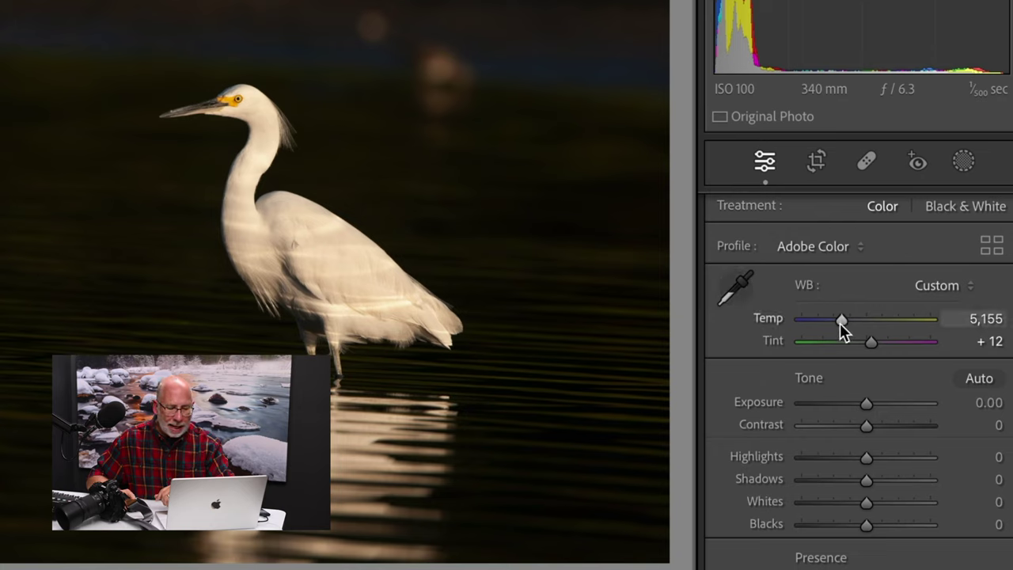
pyautogui.moveTo(845, 320)
pyautogui.mouseDown()
pyautogui.moveTo(895, 320)
pyautogui.moveTo(801, 321)
pyautogui.moveTo(856, 319)
pyautogui.mouseUp()
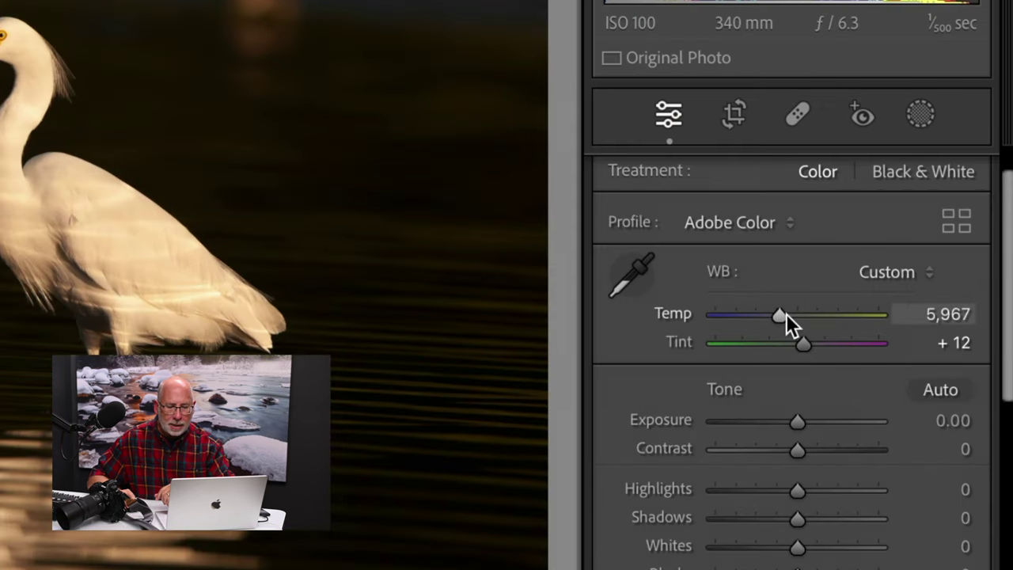
pyautogui.moveTo(786, 314)
pyautogui.mouseDown()
pyautogui.moveTo(721, 312)
pyautogui.moveTo(861, 316)
pyautogui.moveTo(775, 317)
pyautogui.moveTo(791, 315)
pyautogui.mouseUp()
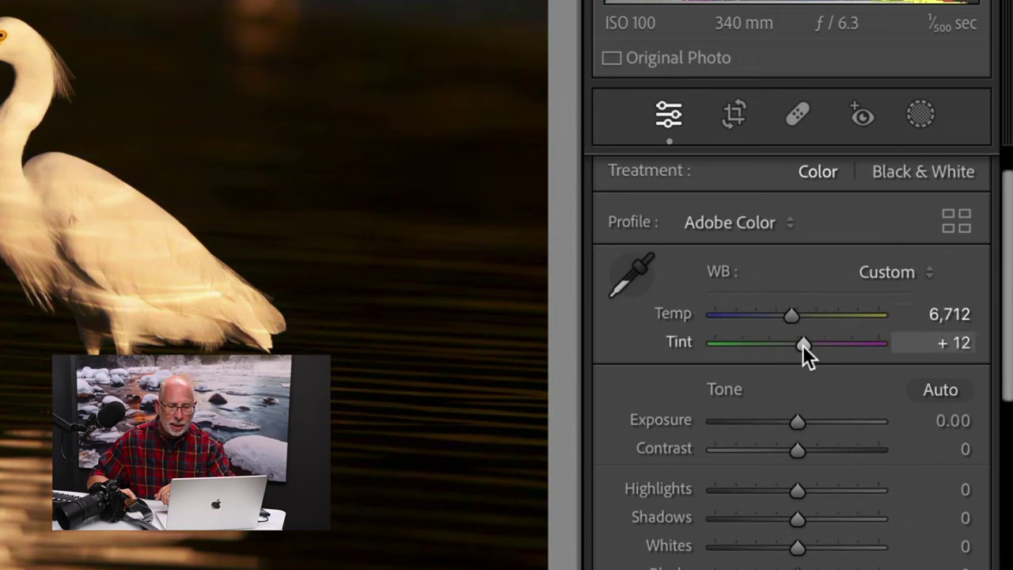
pyautogui.moveTo(802, 345)
pyautogui.mouseDown()
pyautogui.moveTo(709, 347)
pyautogui.moveTo(876, 345)
pyautogui.moveTo(792, 345)
pyautogui.moveTo(800, 343)
pyautogui.mouseUp()
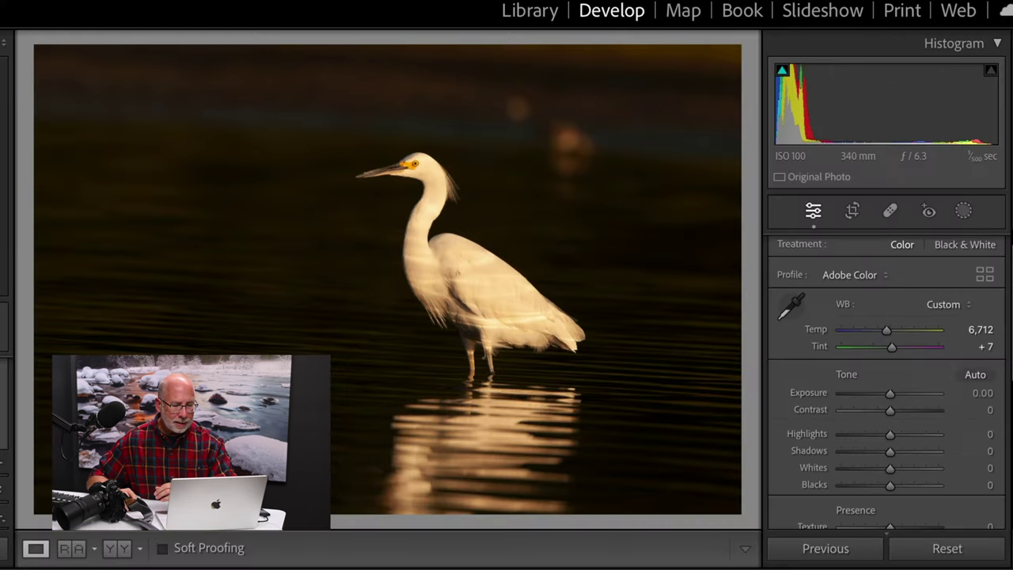
pyautogui.press('Right')
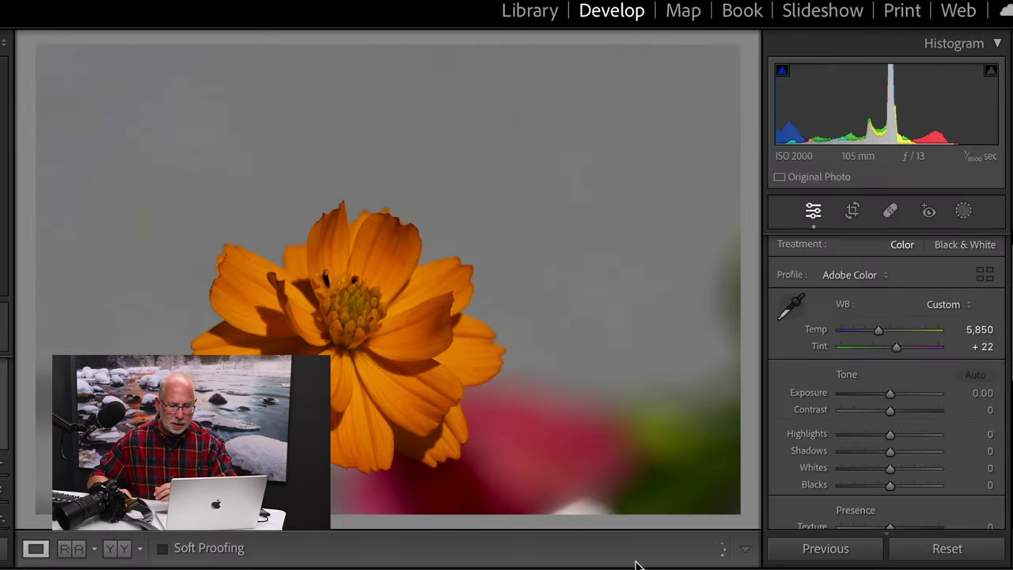
# Reset the flower photo and sample the sky, giving Custom Temp 5,800 and Tint +21
pyautogui.click(964, 554)
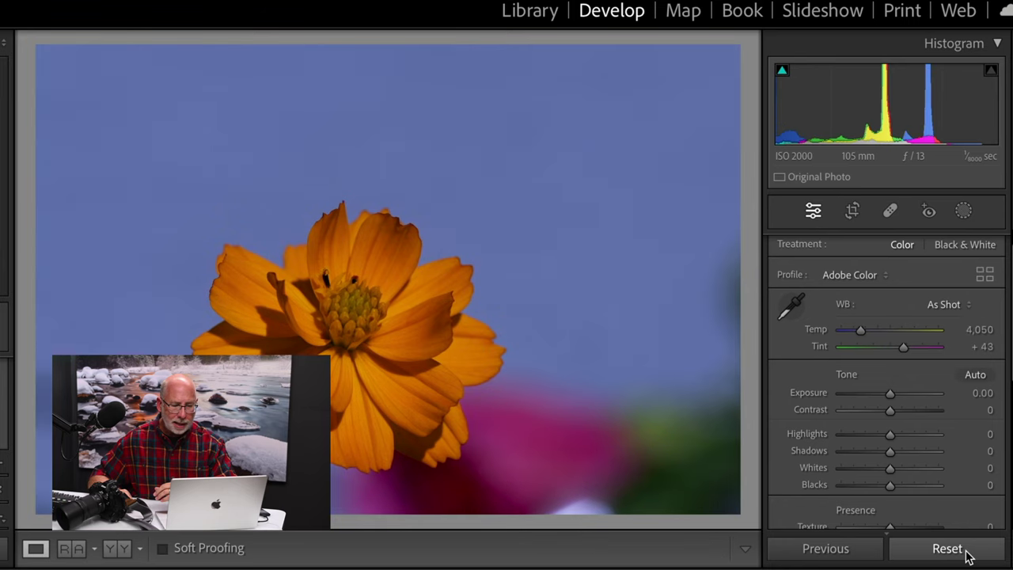
pyautogui.click(792, 305)
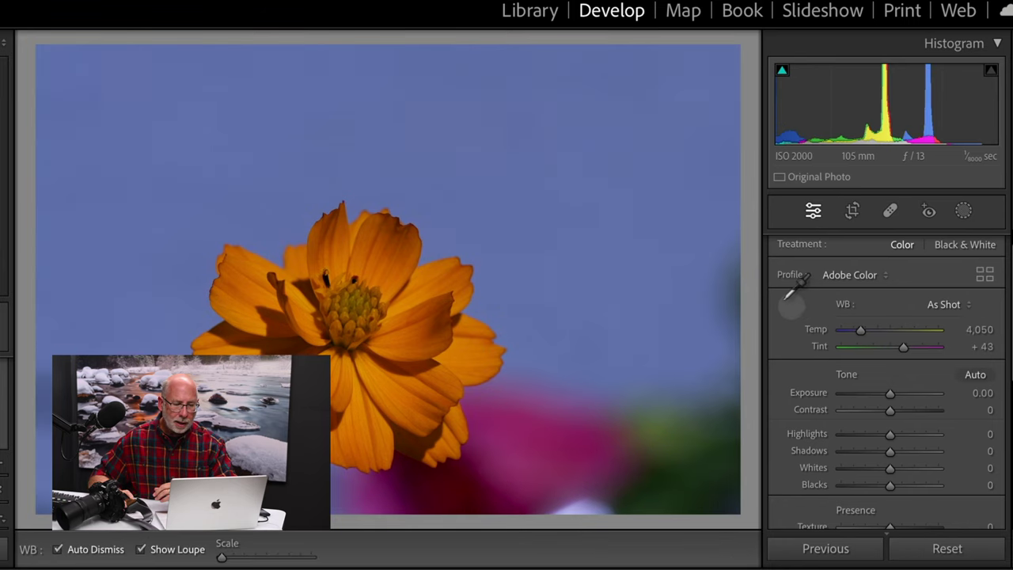
pyautogui.click(551, 203)
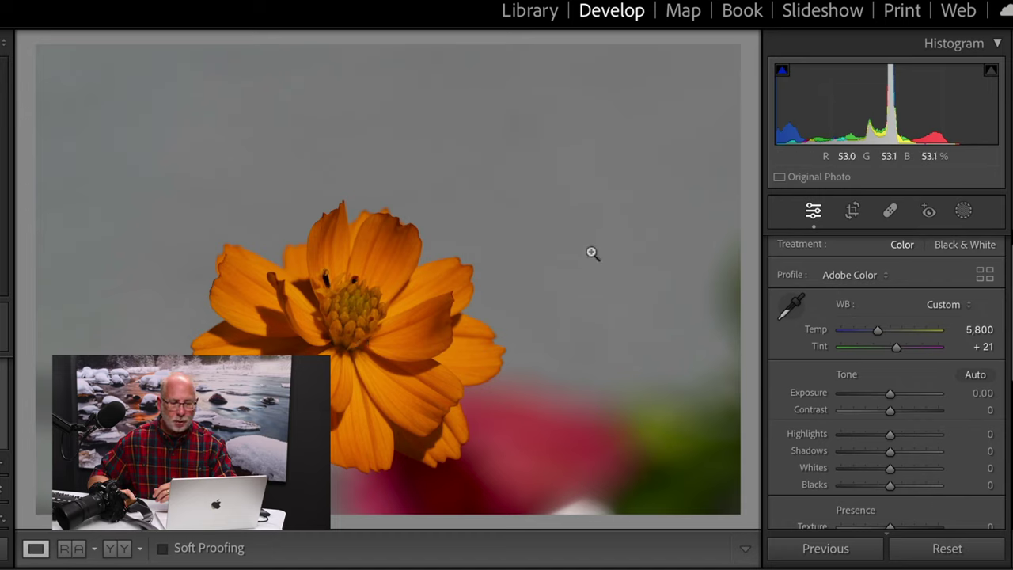
pyautogui.click(795, 309)
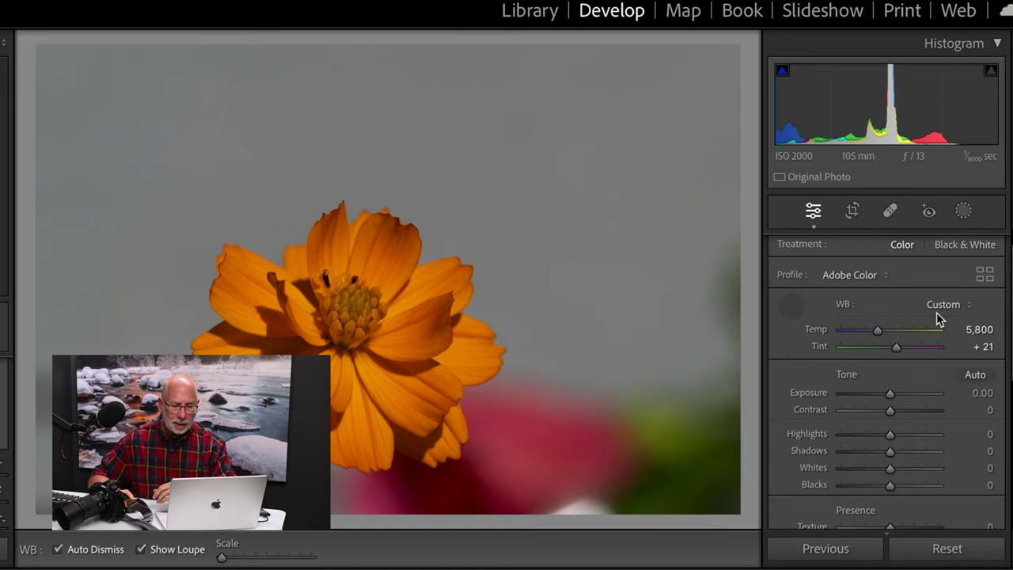
# Restore As Shot, neutralise the flower's grey background, then raise Temp slightly for warmth
pyautogui.click(950, 550)
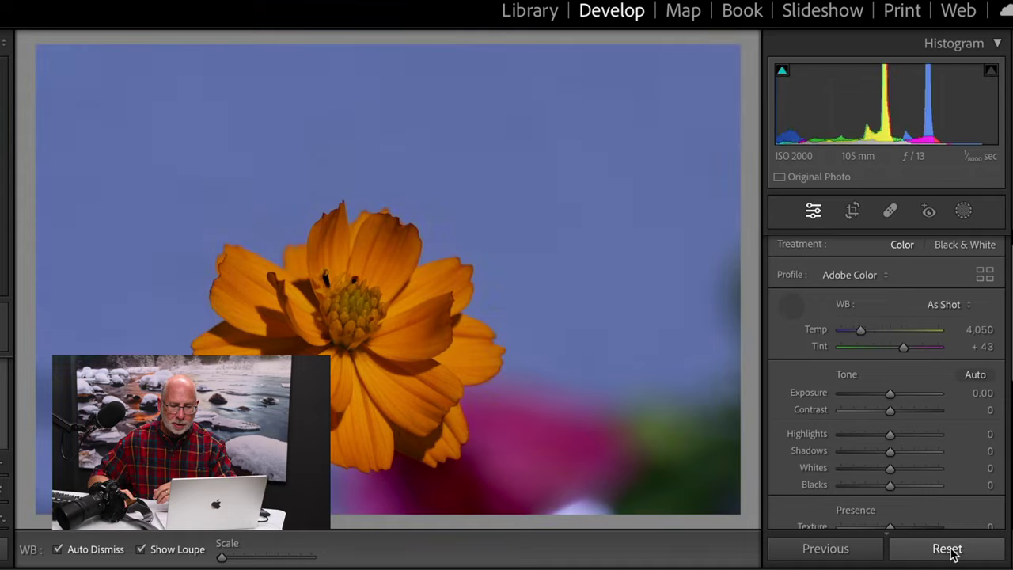
pyautogui.click(967, 306)
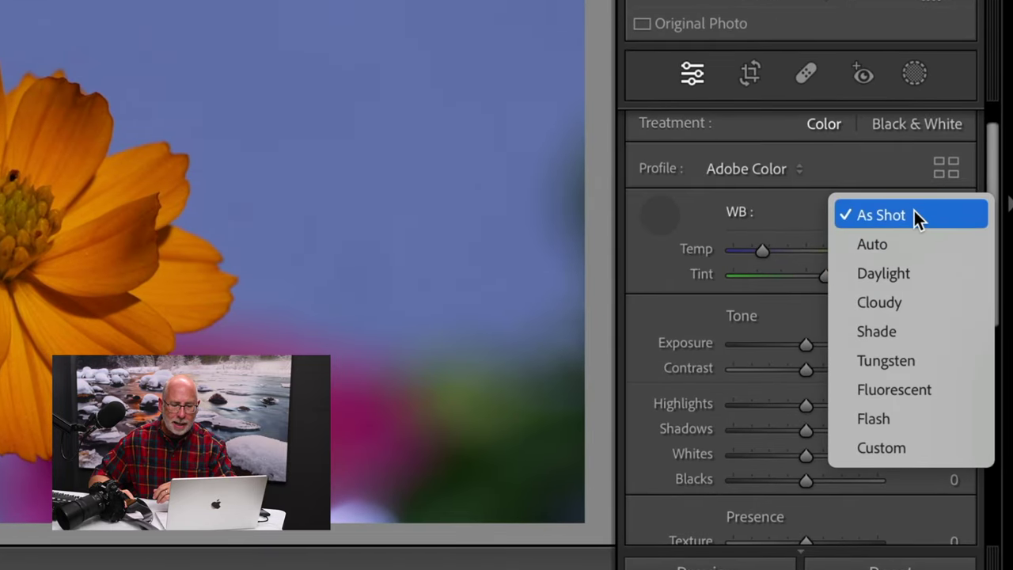
pyautogui.click(914, 210)
pyautogui.click(659, 213)
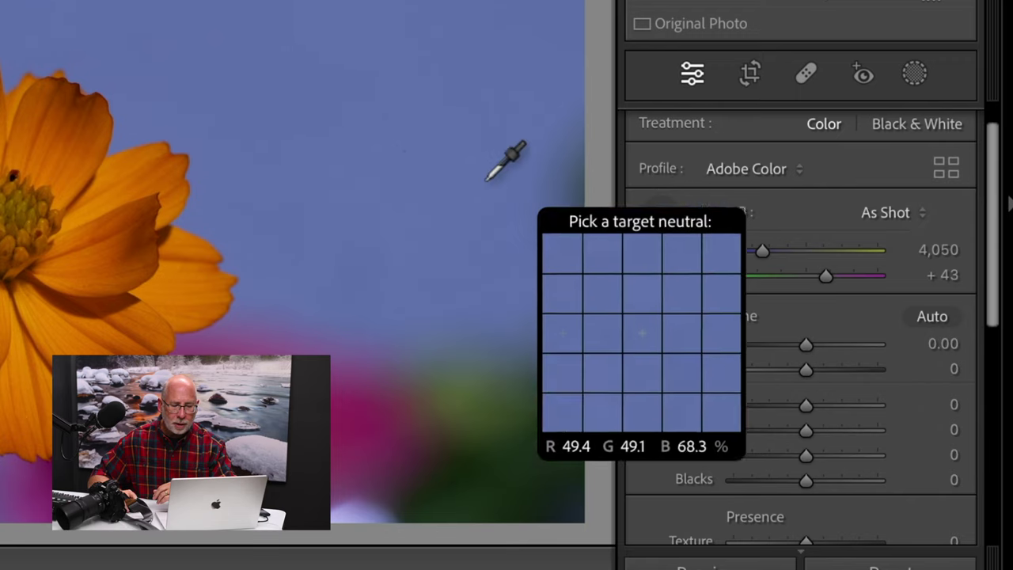
pyautogui.click(393, 161)
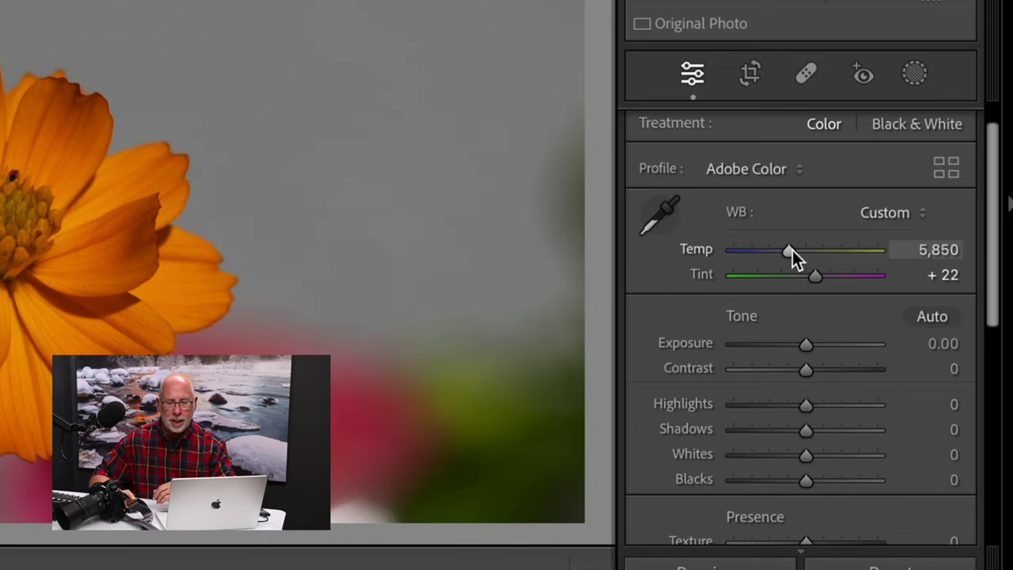
pyautogui.moveTo(792, 250); pyautogui.dragTo(798, 247)
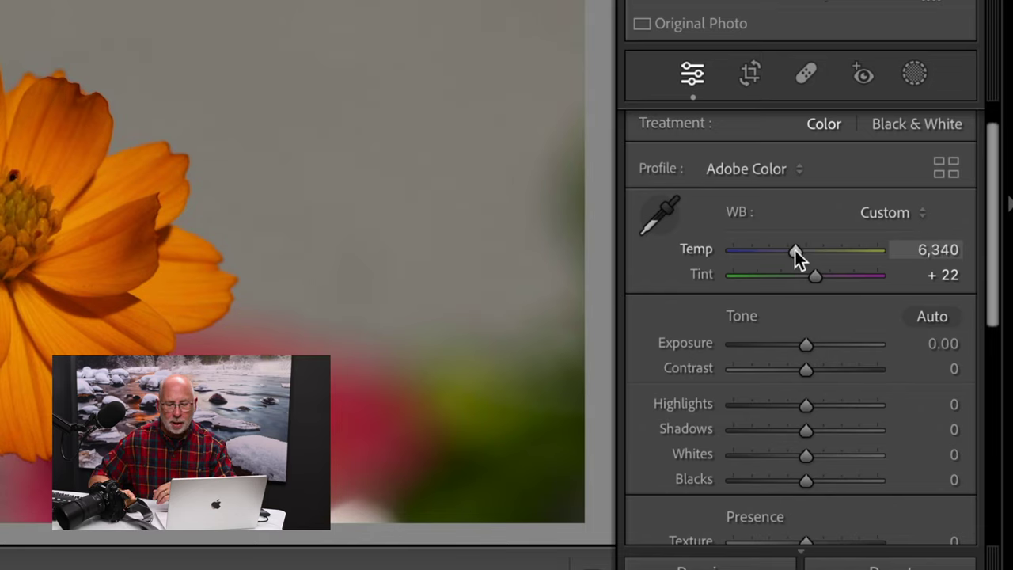
pyautogui.moveTo(798, 249)
pyautogui.mouseDown()
pyautogui.moveTo(812, 250)
pyautogui.moveTo(802, 250)
pyautogui.mouseUp()
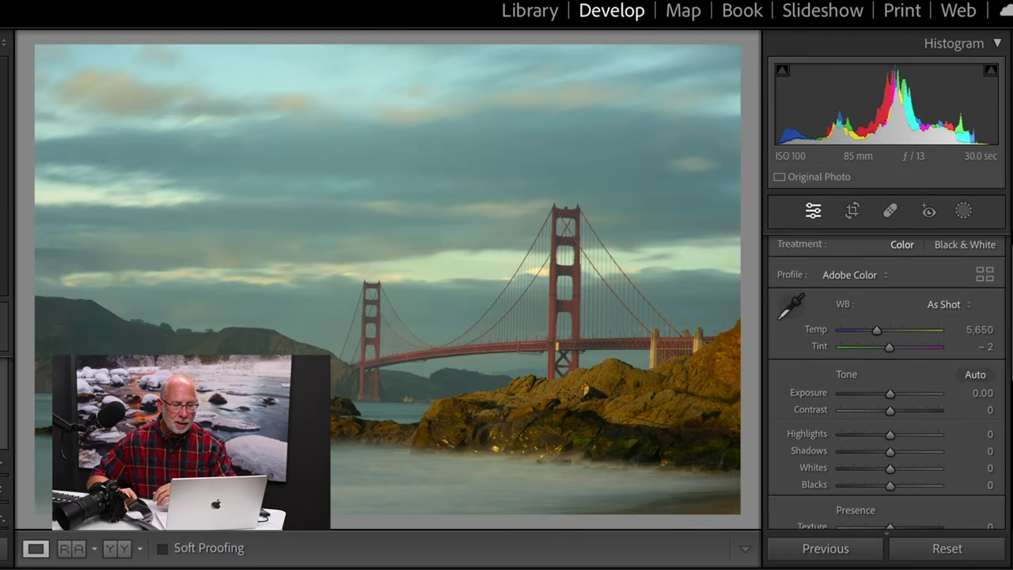
# Sample the bridge photo's sky to set Custom Temp 7,450 and Tint +37
pyautogui.click(789, 306)
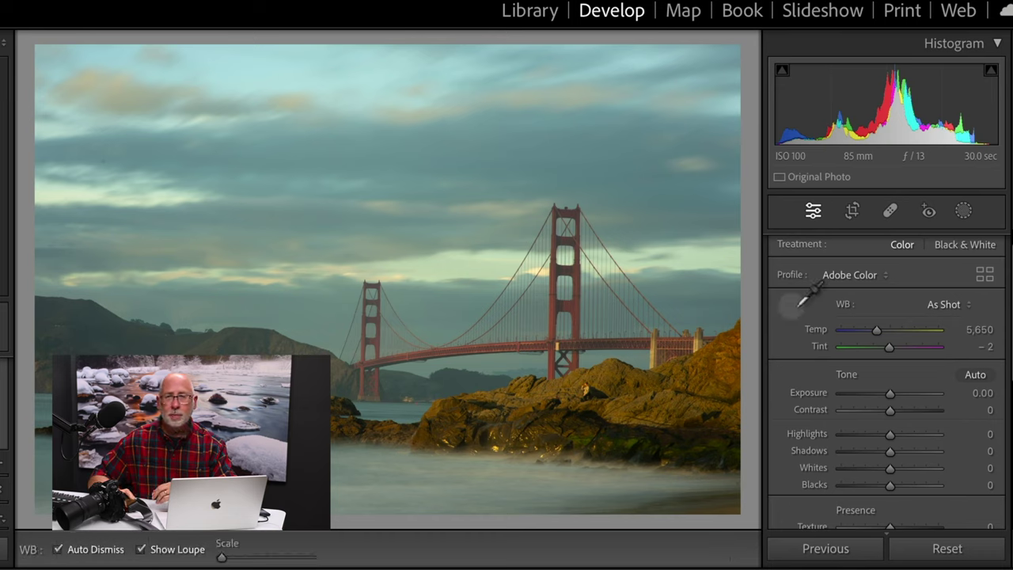
pyautogui.click(392, 155)
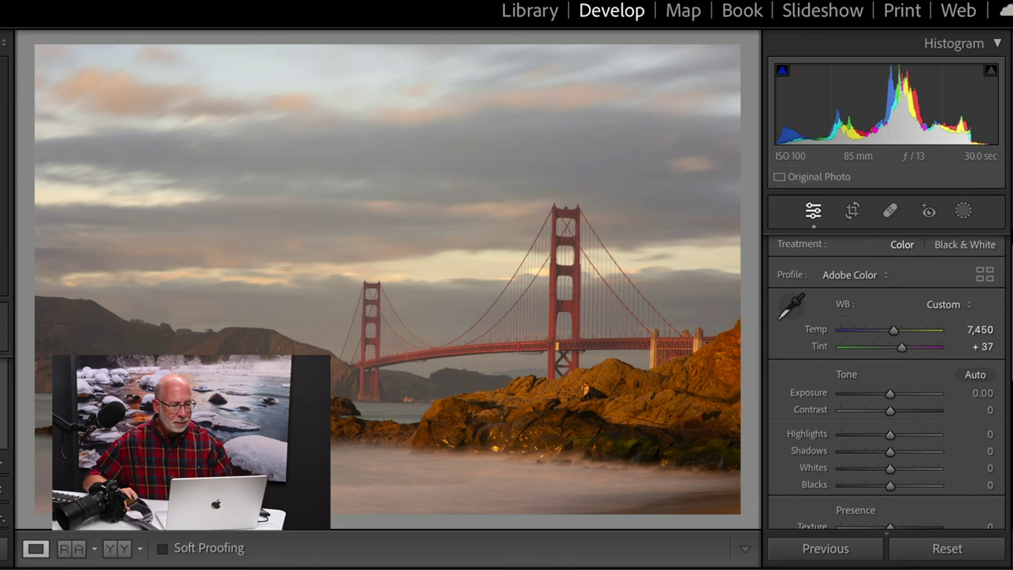
pyautogui.press('Right')
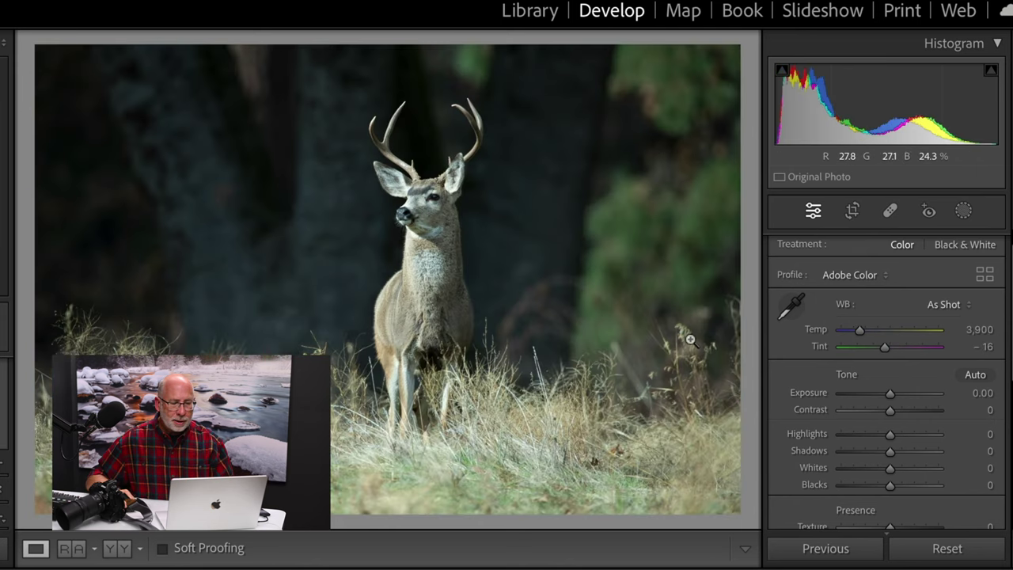
# Sample the grey fur on the deer's neck for Custom Temp 4,400 and Tint +2
pyautogui.click(792, 309)
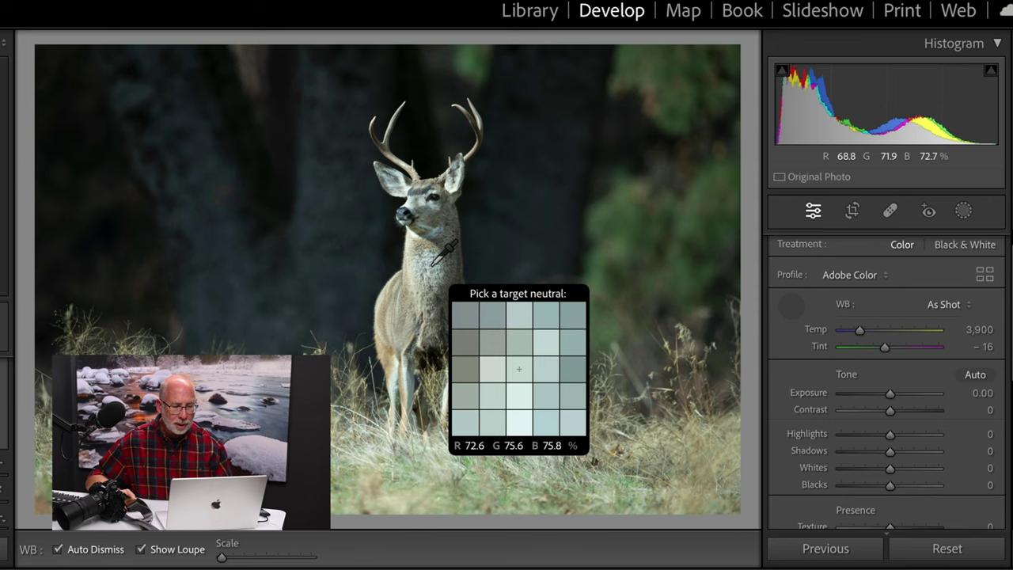
pyautogui.click(433, 264)
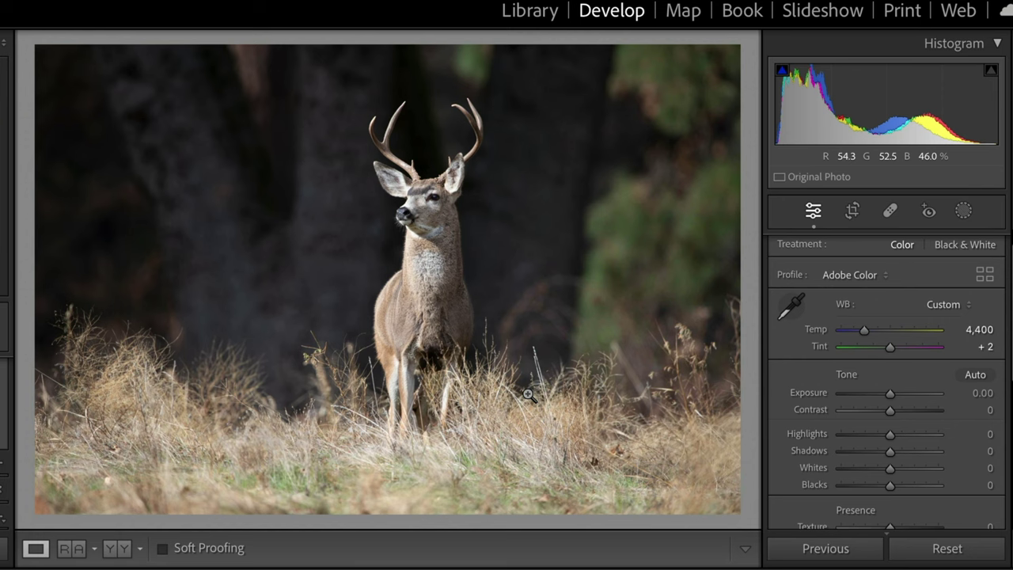
# Drag Temp down to 3,507 and Tint up to +78 for a violet-blue bridge
pyautogui.click(791, 306)
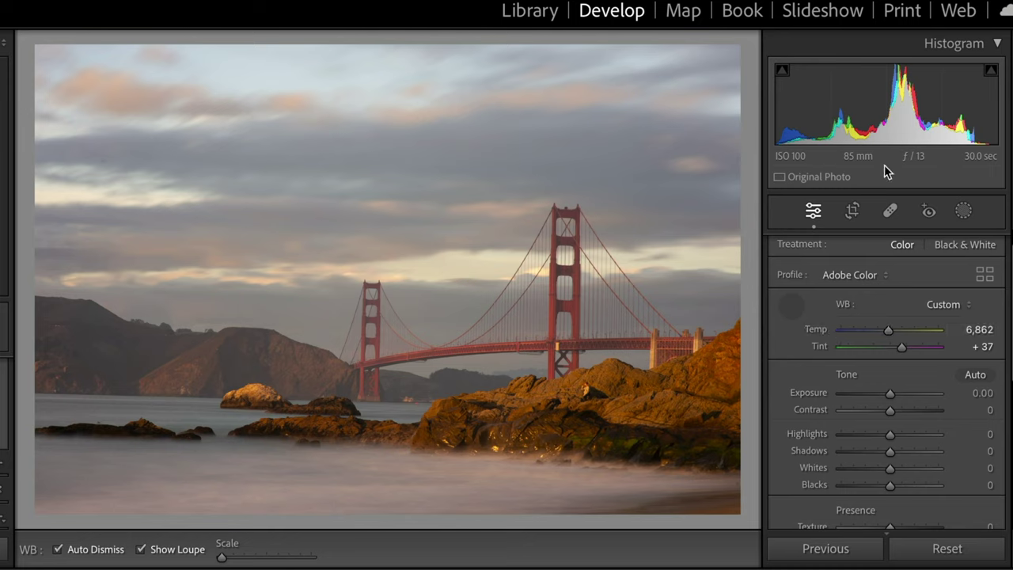
pyautogui.click(797, 307)
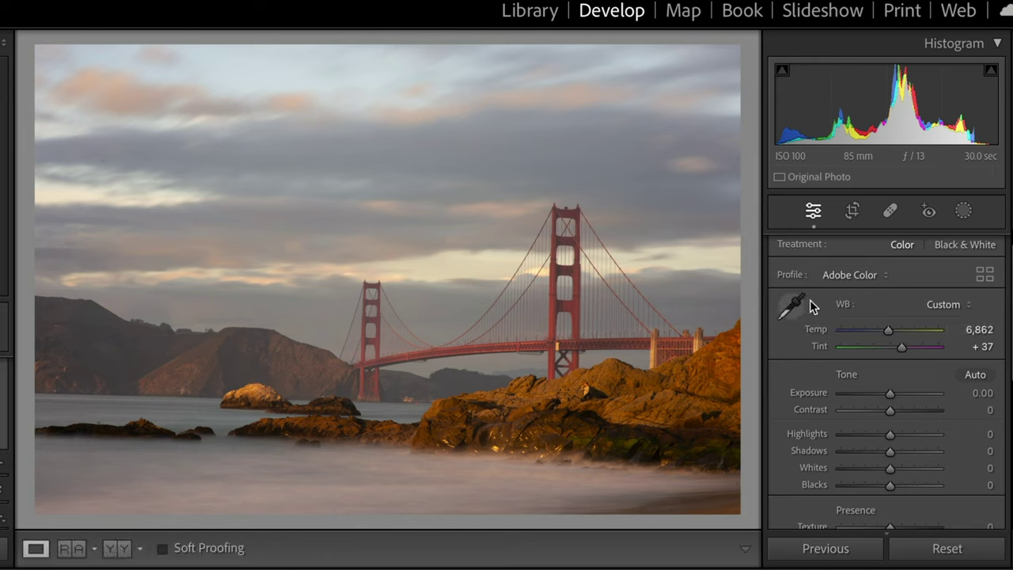
pyautogui.scroll(1, 898, 310)
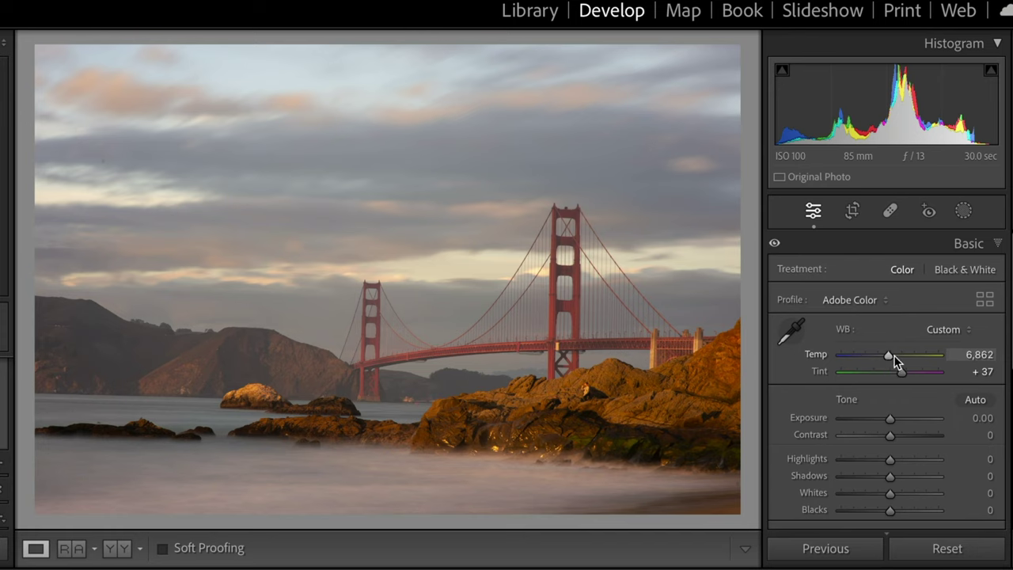
pyautogui.moveTo(898, 358); pyautogui.dragTo(861, 359)
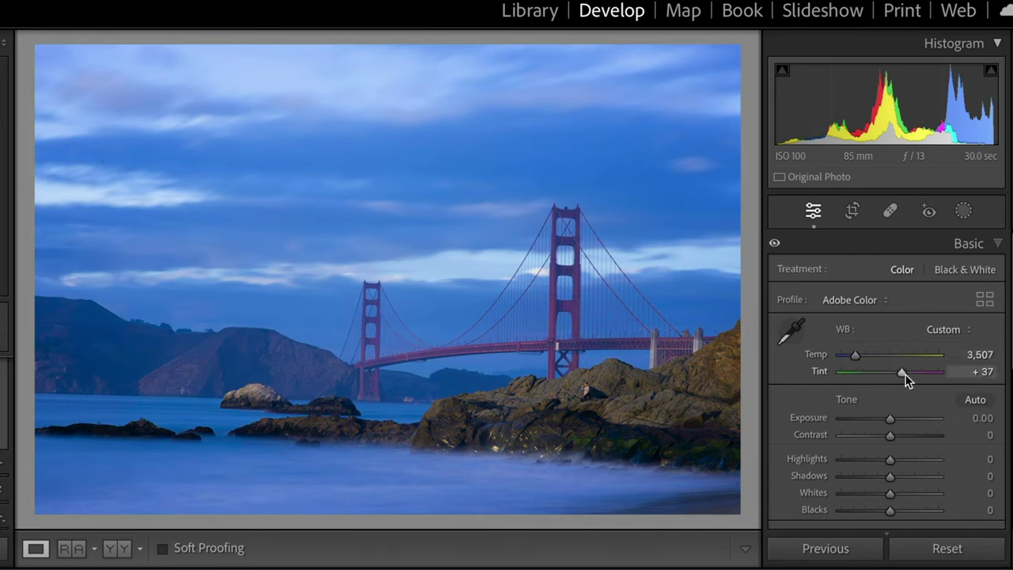
pyautogui.moveTo(903, 373)
pyautogui.mouseDown()
pyautogui.moveTo(889, 377)
pyautogui.moveTo(916, 371)
pyautogui.mouseUp()
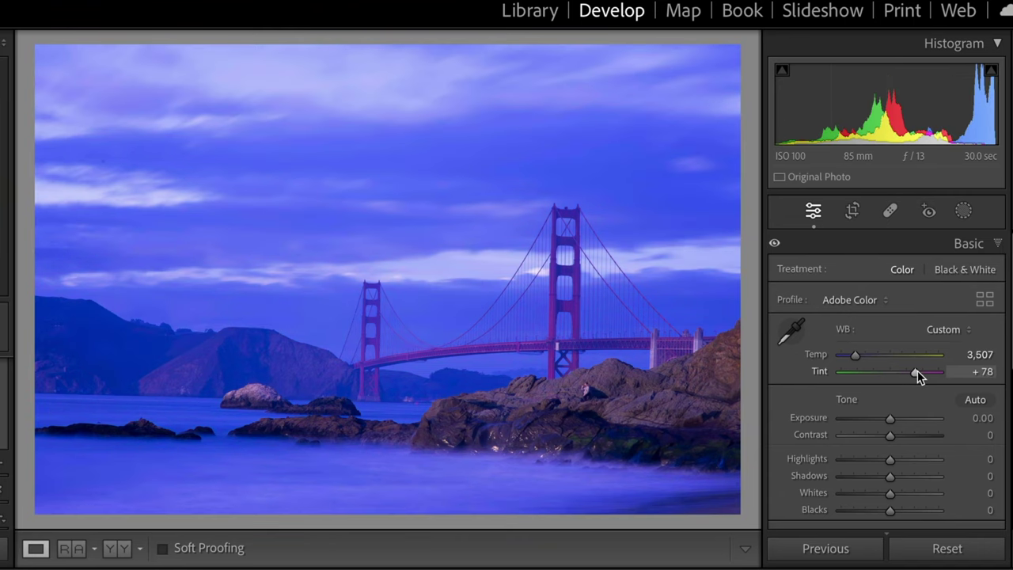